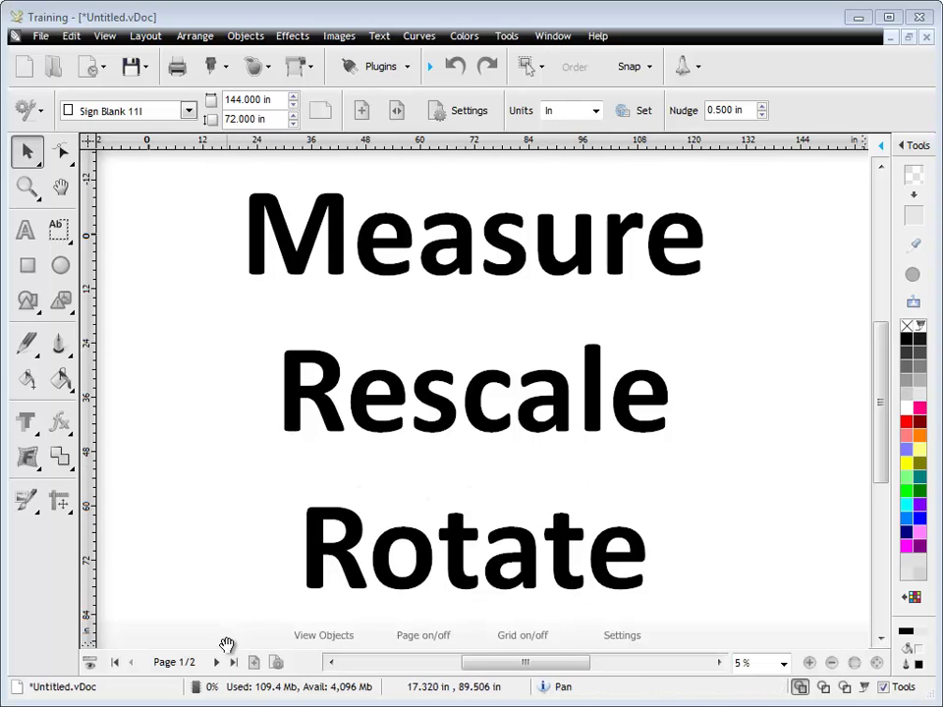
- Go to page 2 and select the van photo
{"action": "left_click", "coordinate": [218, 663]}
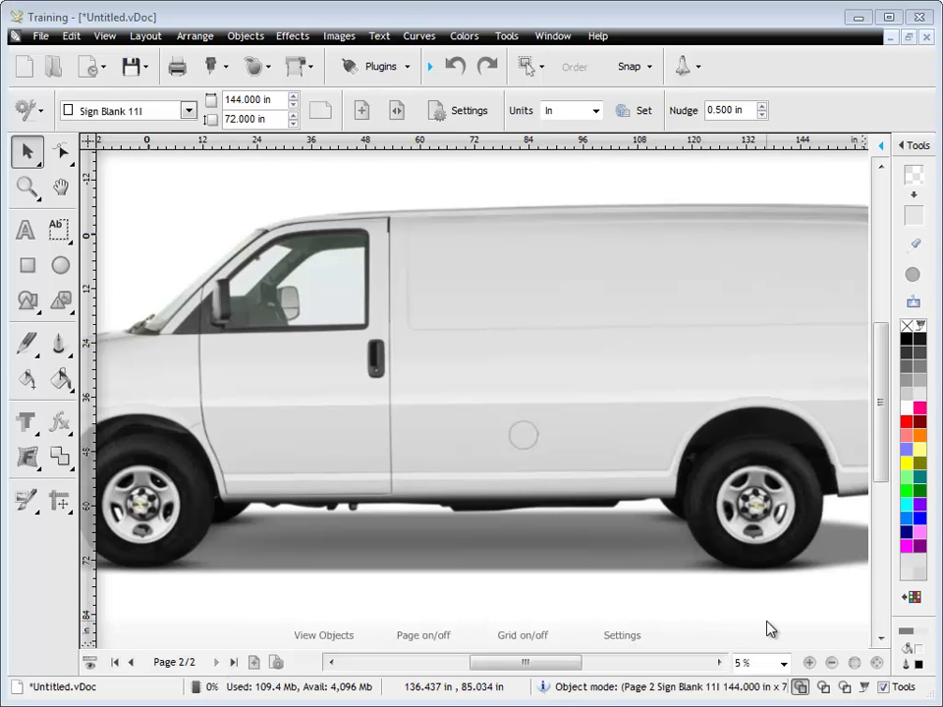
{"action": "left_click", "coordinate": [716, 370]}
- Switch the side panel to Size, Scale and Rotation and fit the whole van in view
{"action": "left_click", "coordinate": [912, 147]}
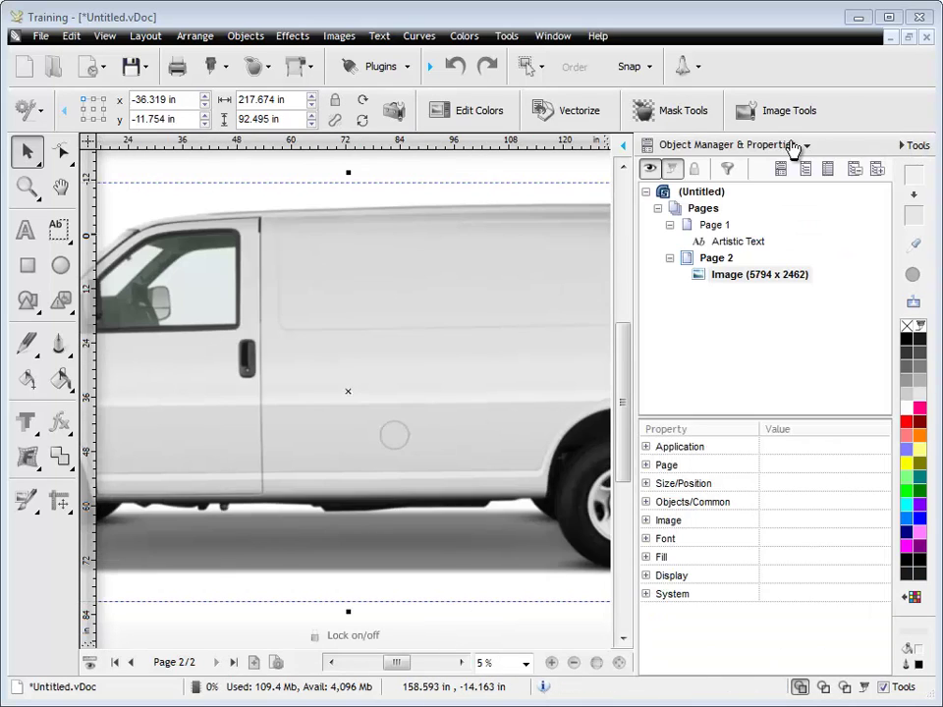
{"action": "left_click", "coordinate": [708, 148]}
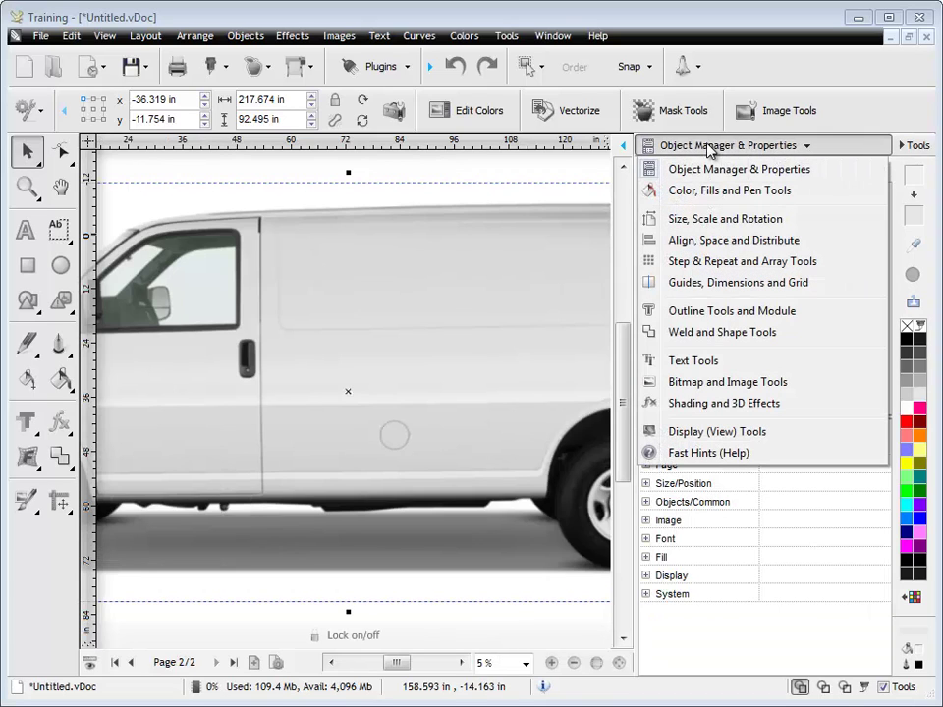
{"action": "left_click", "coordinate": [724, 220]}
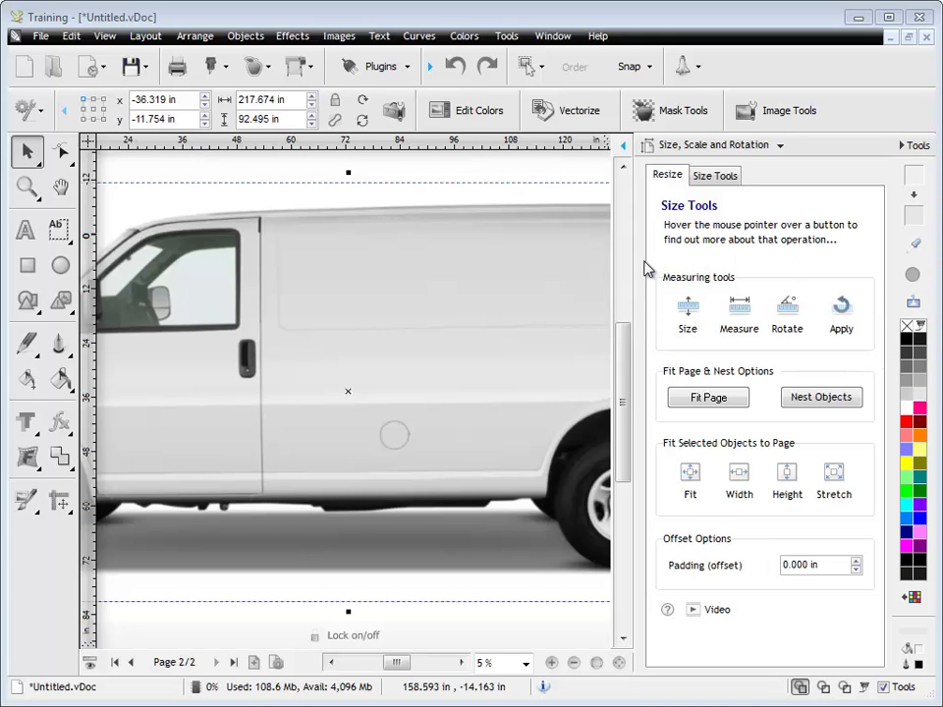
{"action": "left_click", "coordinate": [619, 663]}
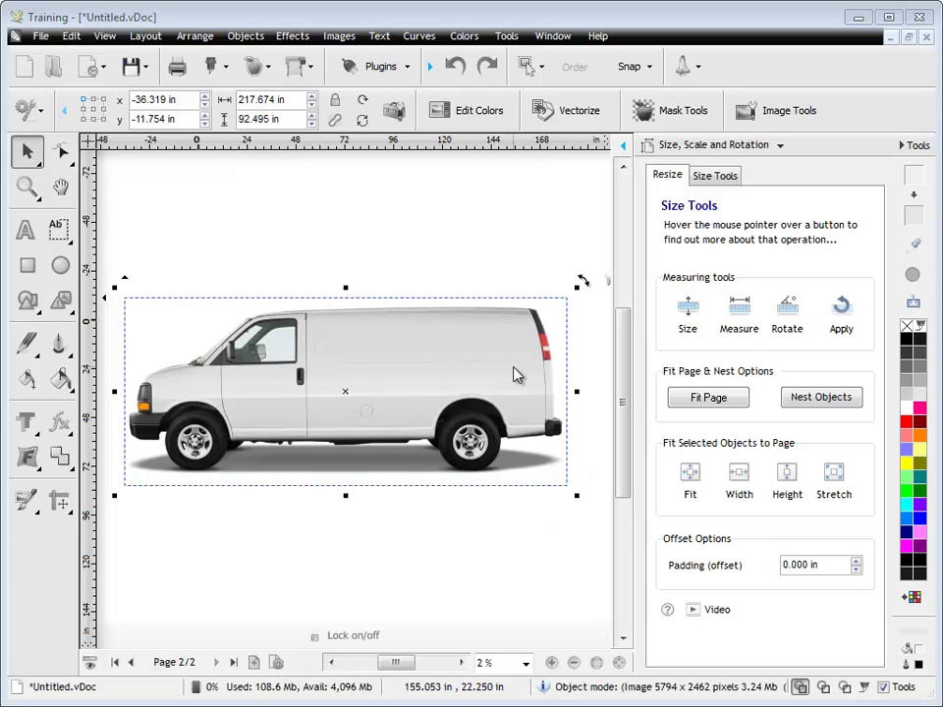
- Zoom into the van's side, place a horizontal guide at 21.210 in, then reselect the van
{"action": "left_click", "coordinate": [26, 186]}
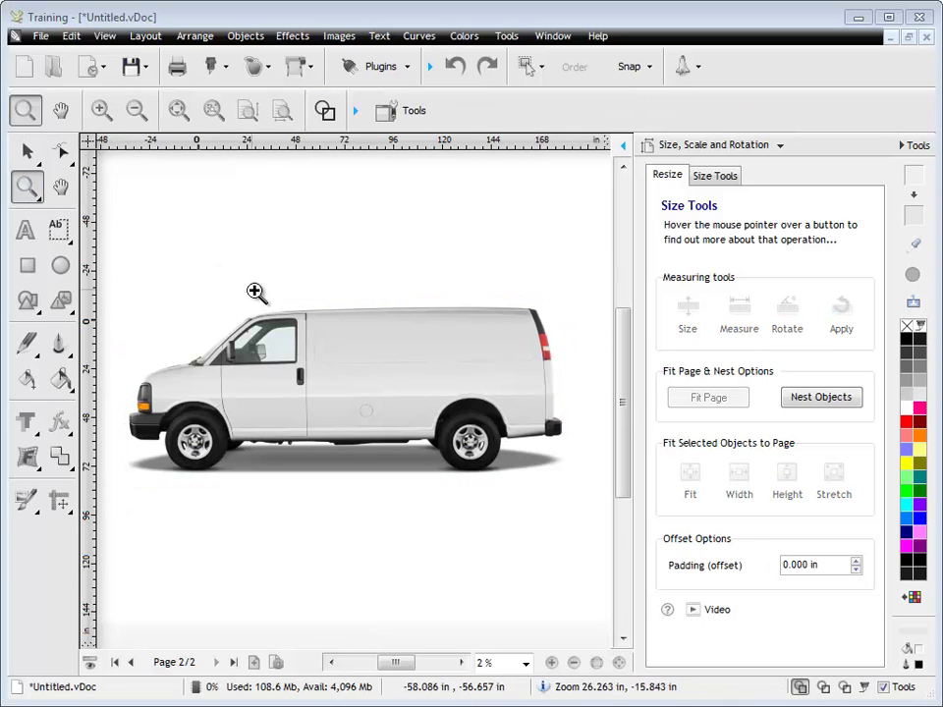
{"action": "left_click_drag", "start_coordinate": [261, 292], "coordinate": [566, 401]}
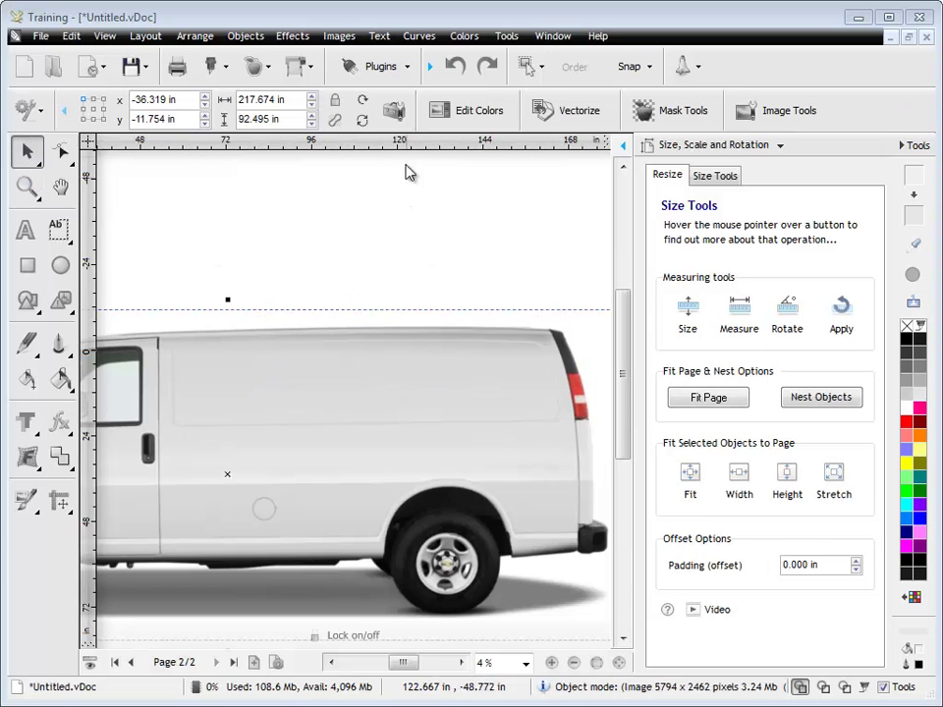
{"action": "left_click_drag", "start_coordinate": [428, 356], "coordinate": [435, 432]}
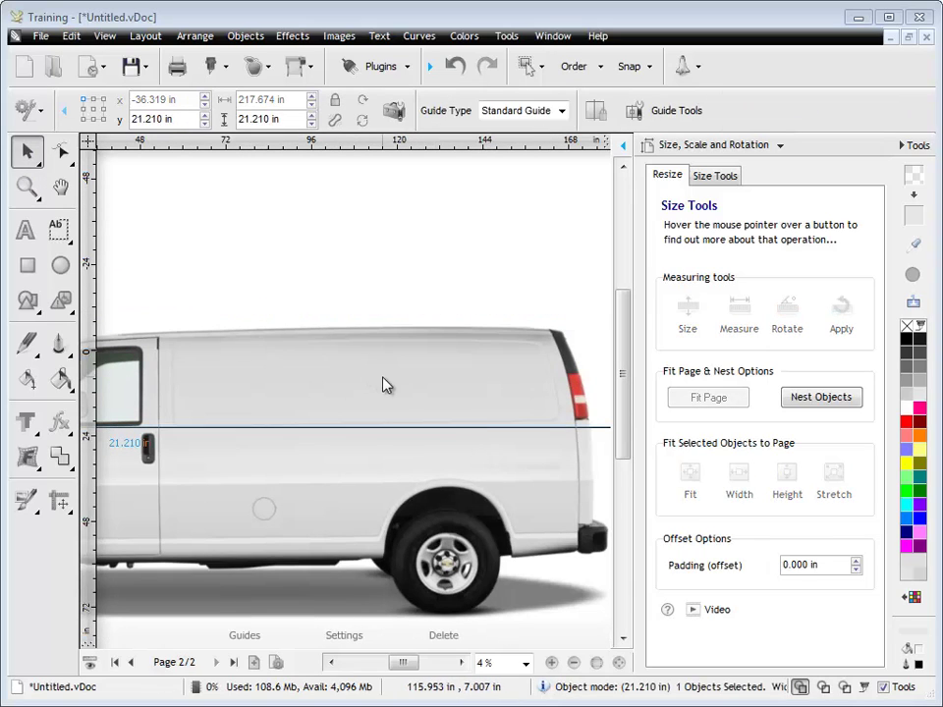
{"action": "scroll", "coordinate": [385, 385], "scroll_direction": "up", "scroll_amount": 1}
{"action": "left_click_drag", "start_coordinate": [627, 438], "coordinate": [627, 457]}
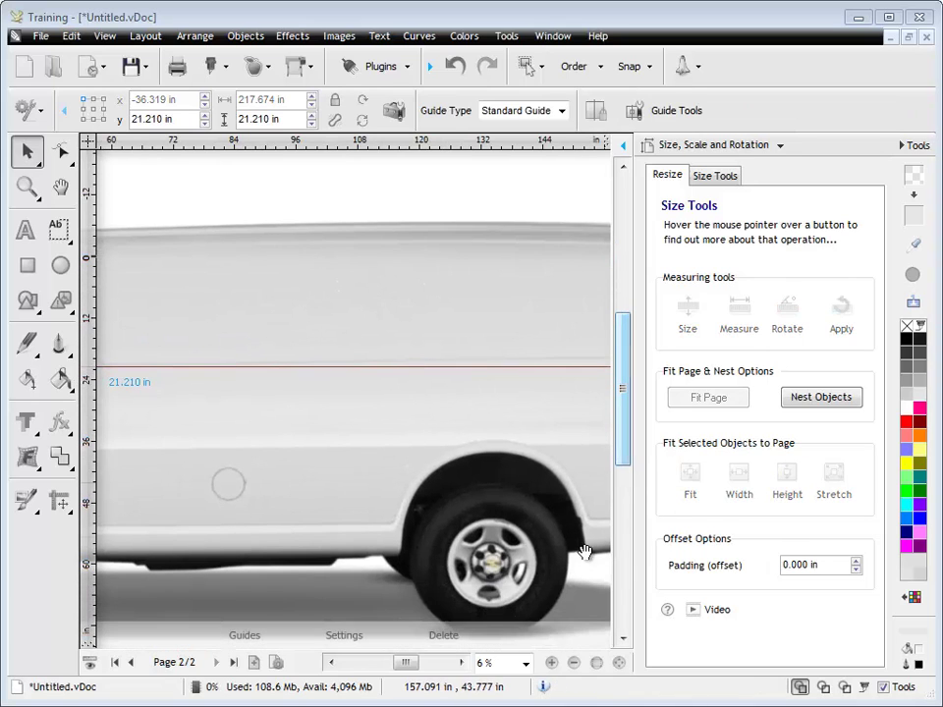
{"action": "mouse_move", "coordinate": [412, 666]}
{"action": "left_mouse_down"}
{"action": "mouse_move", "coordinate": [421, 667]}
{"action": "mouse_move", "coordinate": [385, 669]}
{"action": "mouse_move", "coordinate": [393, 668]}
{"action": "left_mouse_up"}
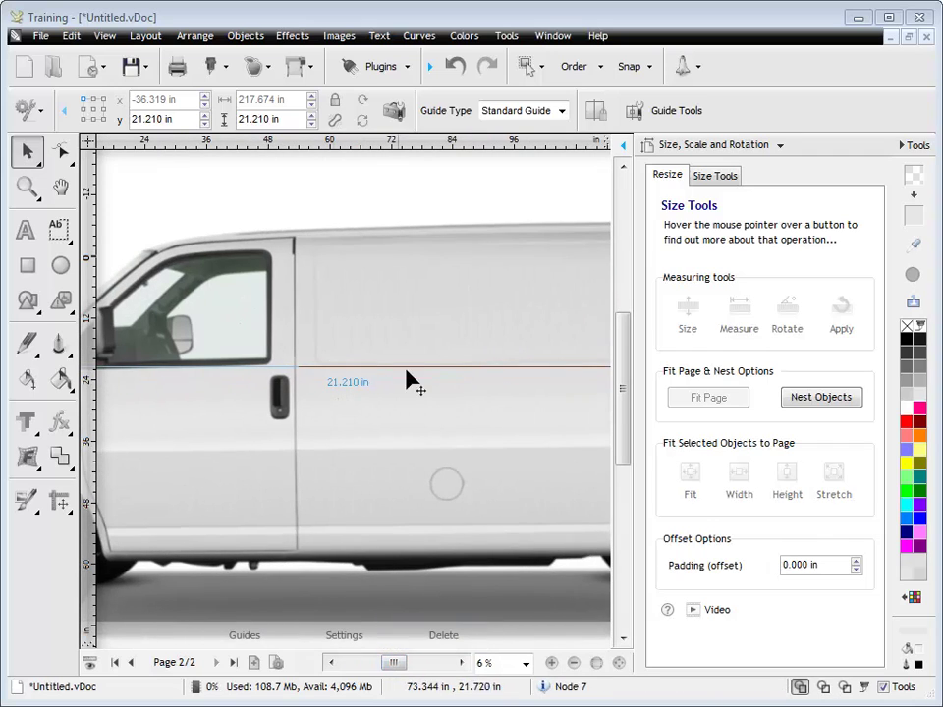
{"action": "left_click", "coordinate": [617, 665]}
{"action": "left_click", "coordinate": [476, 347]}
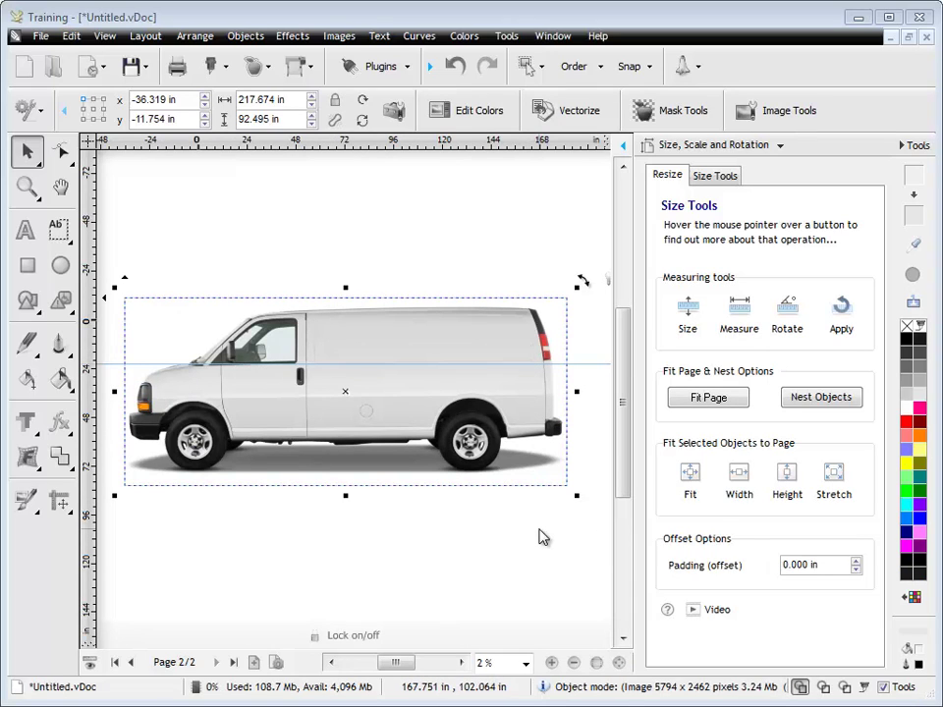
- Open the Remeasure Module in full colour and lay the ruler along the door crease at -0.8 Deg
{"action": "mouse_move", "coordinate": [783, 324]}
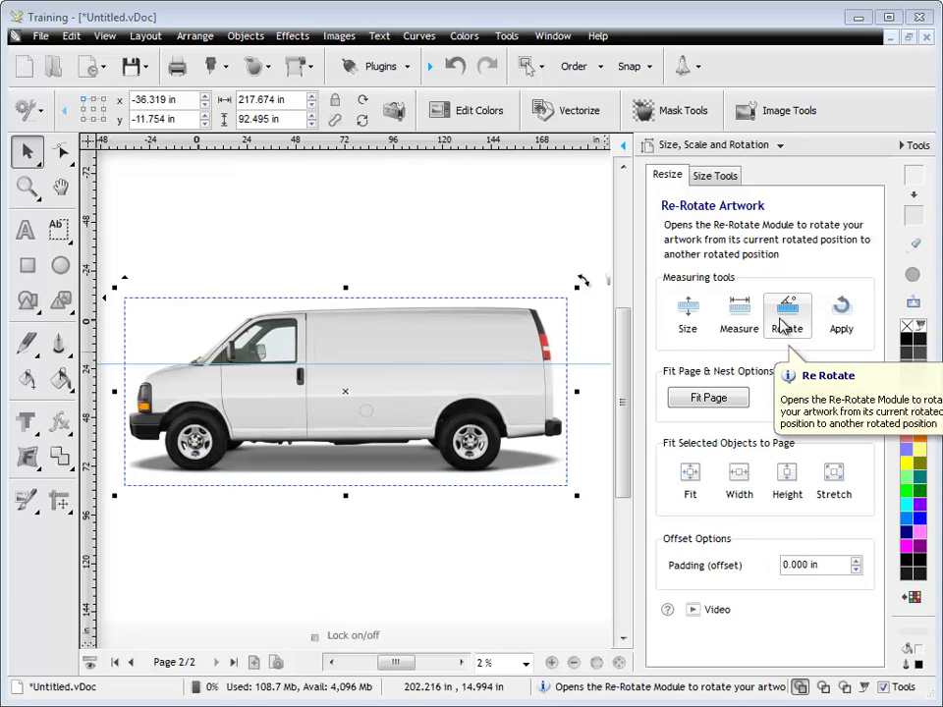
{"action": "left_click", "coordinate": [783, 322]}
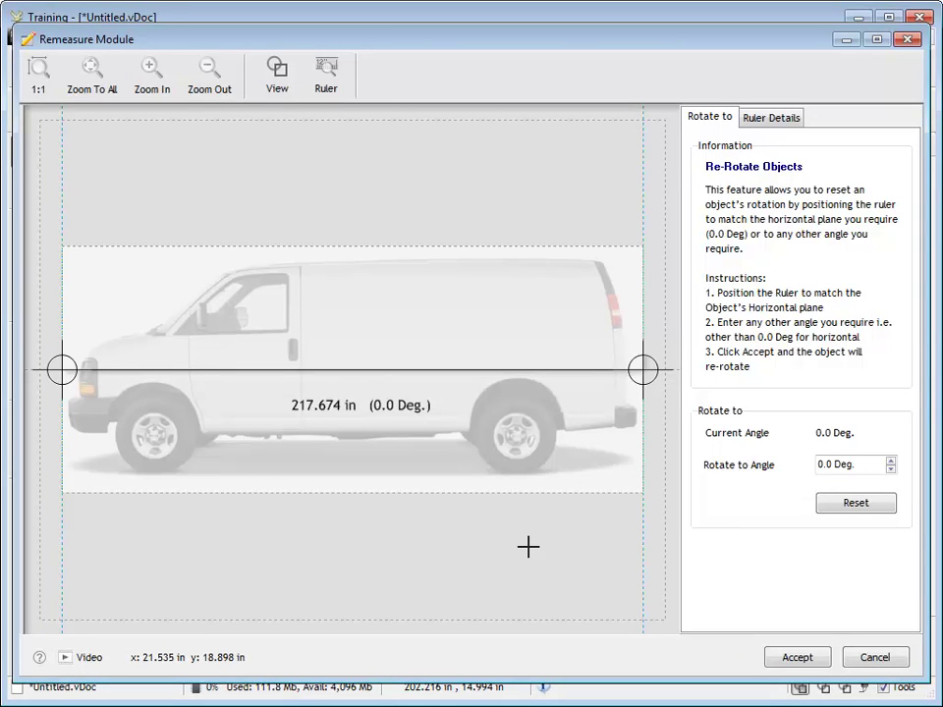
{"action": "left_click", "coordinate": [283, 91]}
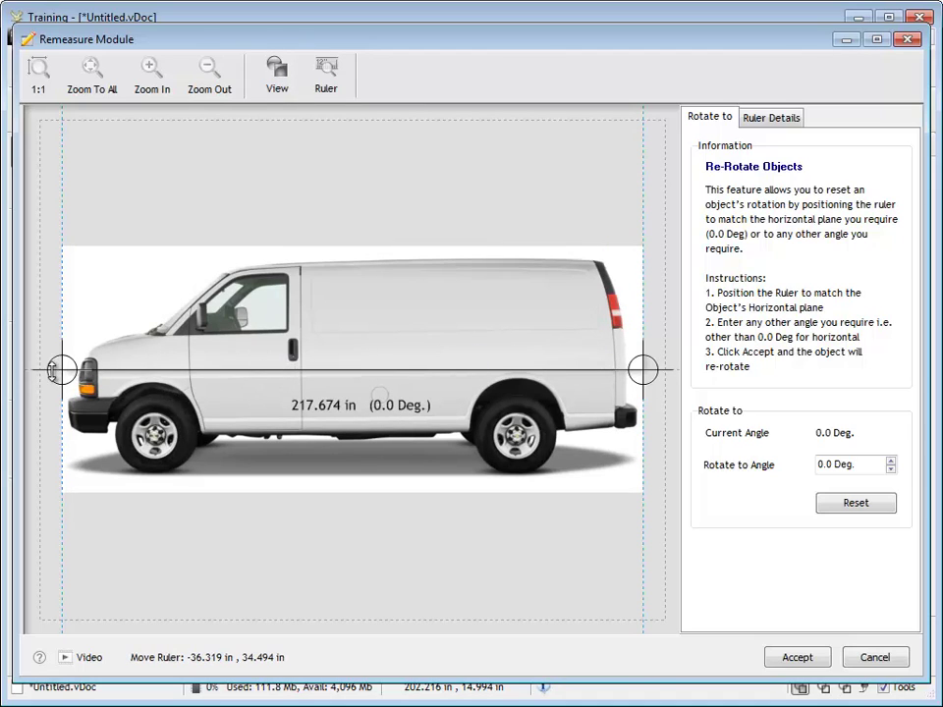
{"action": "left_click_drag", "start_coordinate": [67, 369], "coordinate": [318, 332]}
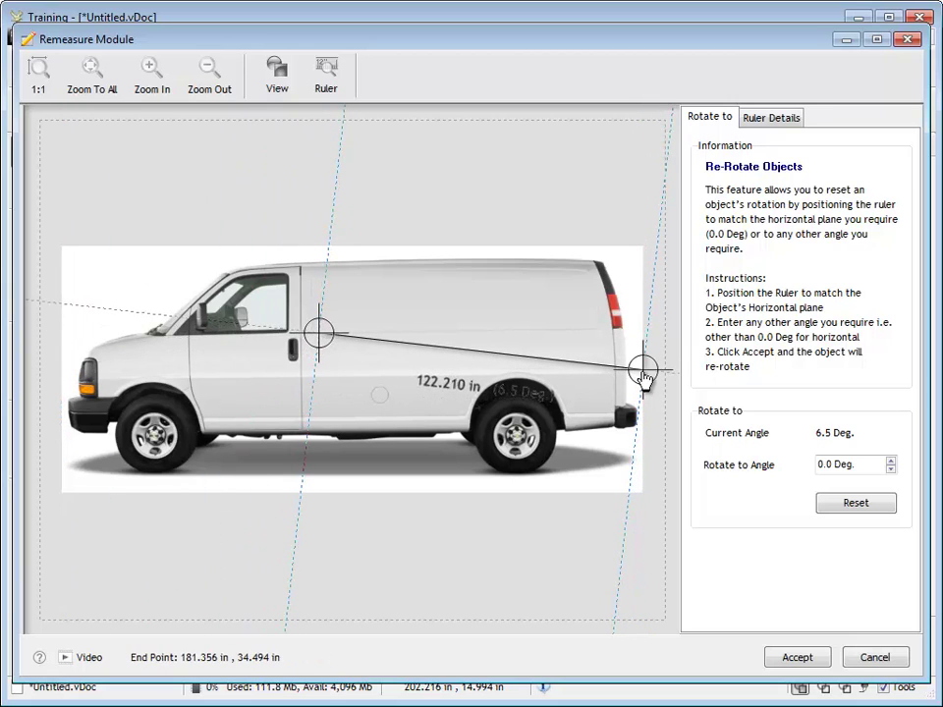
{"action": "left_click_drag", "start_coordinate": [642, 373], "coordinate": [595, 330]}
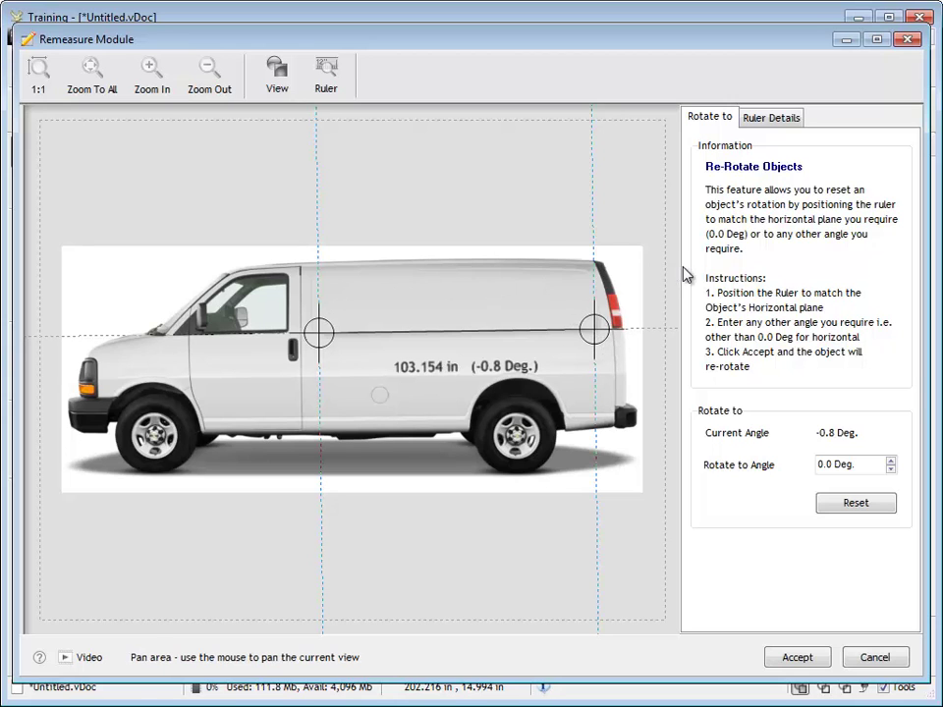
{"action": "mouse_move", "coordinate": [684, 274]}
{"action": "left_mouse_down"}
{"action": "mouse_move", "coordinate": [639, 246]}
{"action": "mouse_move", "coordinate": [583, 237]}
{"action": "mouse_move", "coordinate": [665, 263]}
{"action": "mouse_move", "coordinate": [688, 293]}
{"action": "left_mouse_up"}
- Zoom in near the door handle and set the ruler's start point precisely on the crease
{"action": "left_click", "coordinate": [155, 88]}
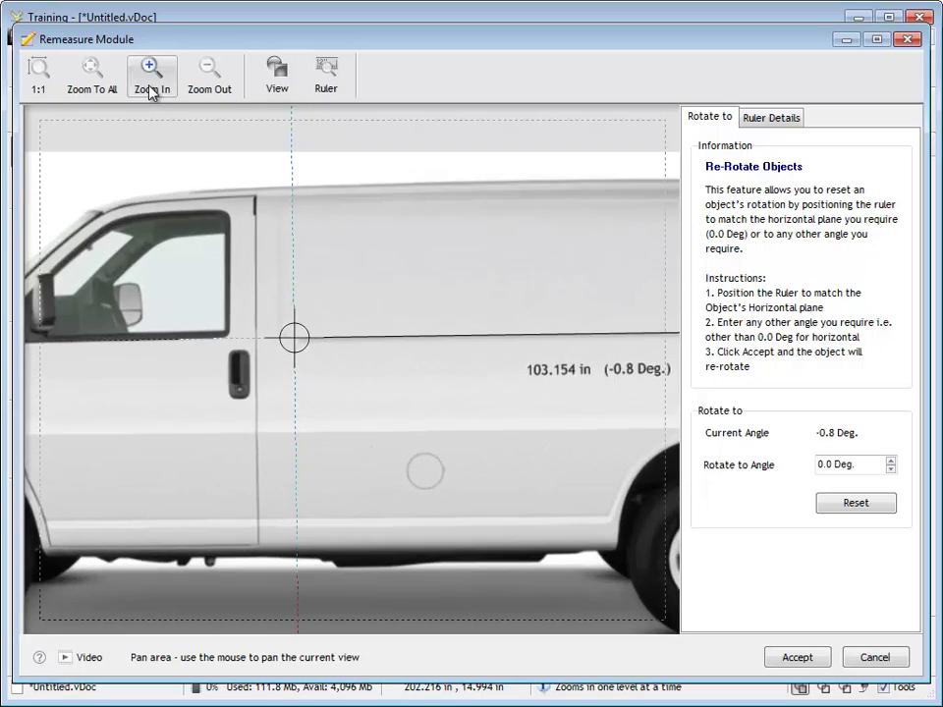
{"action": "left_click", "coordinate": [152, 89]}
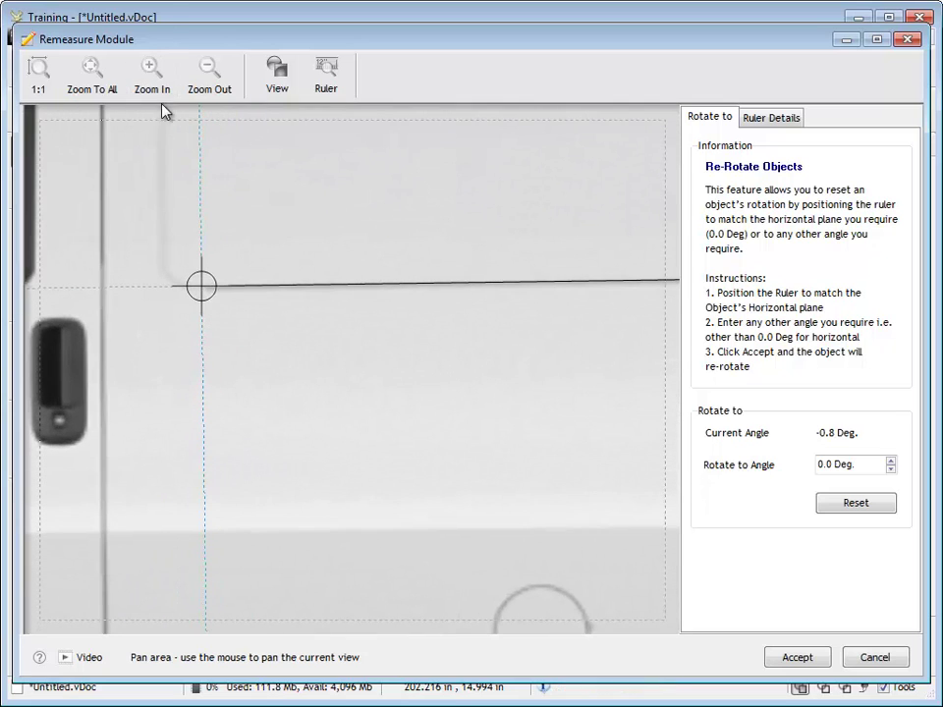
{"action": "left_click_drag", "start_coordinate": [244, 121], "coordinate": [380, 200]}
{"action": "left_click", "coordinate": [153, 88]}
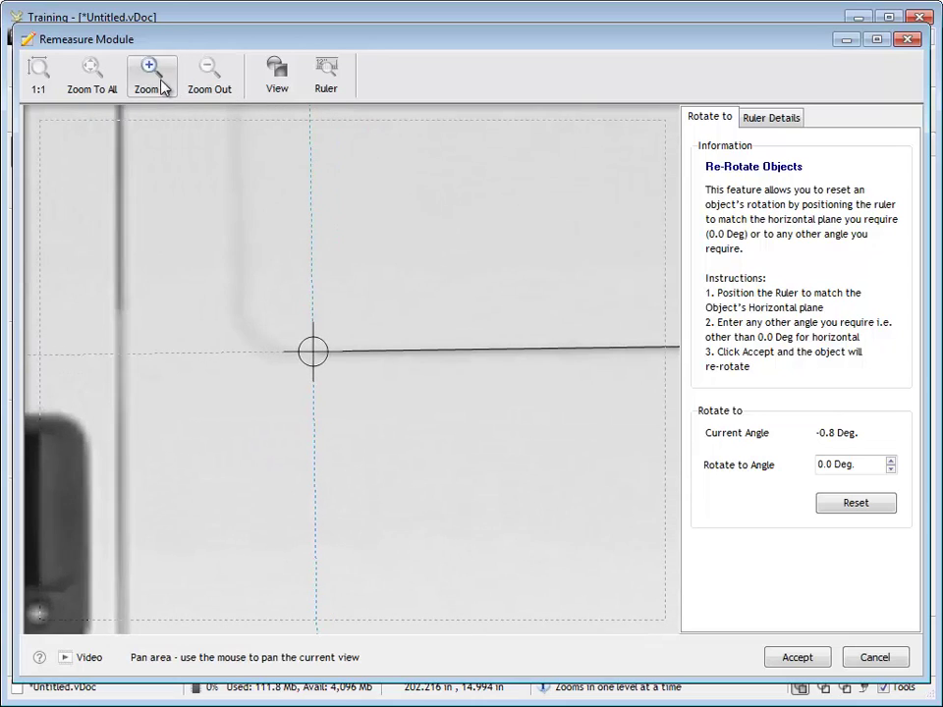
{"action": "mouse_move", "coordinate": [312, 378]}
{"action": "left_mouse_down"}
{"action": "mouse_move", "coordinate": [311, 363]}
{"action": "mouse_move", "coordinate": [418, 455]}
{"action": "mouse_move", "coordinate": [316, 364]}
{"action": "left_mouse_up"}
- Place the ruler's far end on the crease for a -0.9 Deg reading and select the 0.0 Deg target
{"action": "left_click_drag", "start_coordinate": [674, 438], "coordinate": [194, 485]}
{"action": "left_click_drag", "start_coordinate": [673, 403], "coordinate": [99, 398]}
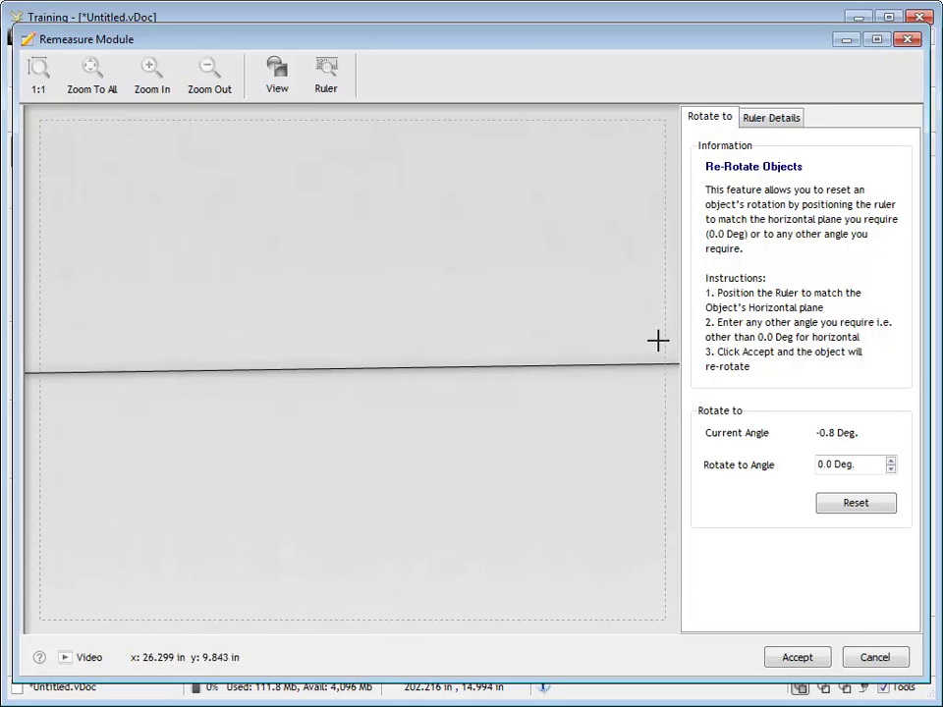
{"action": "left_click_drag", "start_coordinate": [680, 353], "coordinate": [29, 364]}
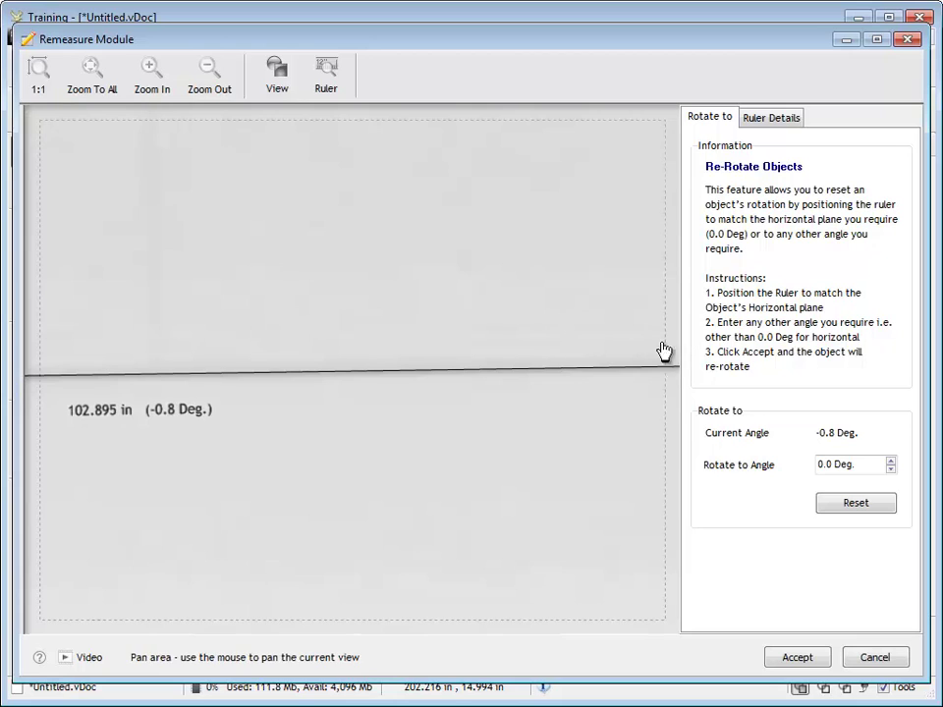
{"action": "left_click_drag", "start_coordinate": [638, 352], "coordinate": [360, 296]}
{"action": "left_click_drag", "start_coordinate": [591, 312], "coordinate": [69, 319]}
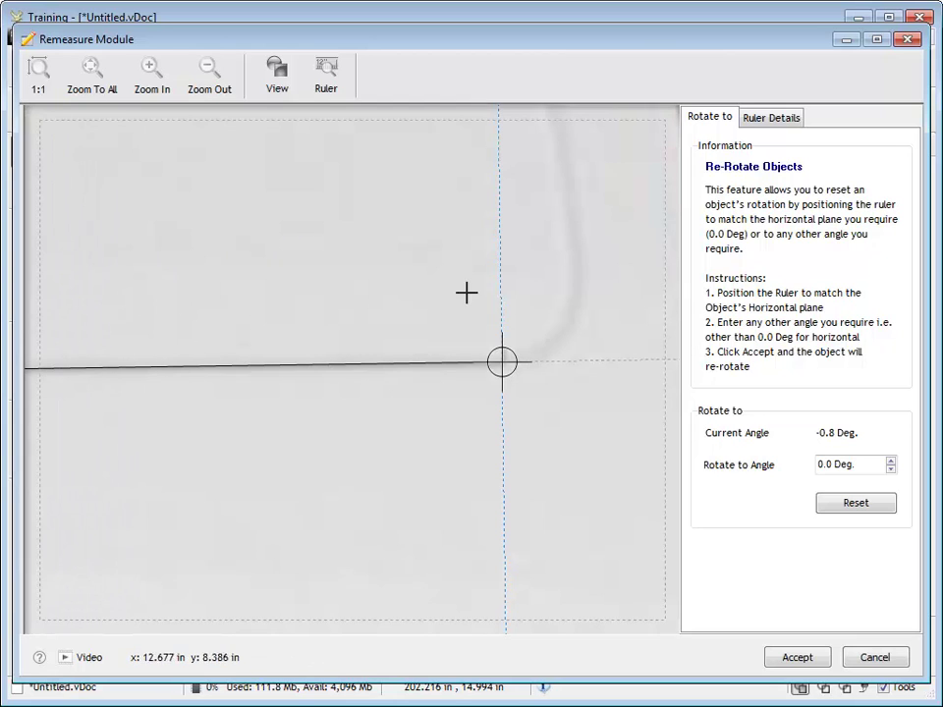
{"action": "left_click_drag", "start_coordinate": [502, 370], "coordinate": [477, 369]}
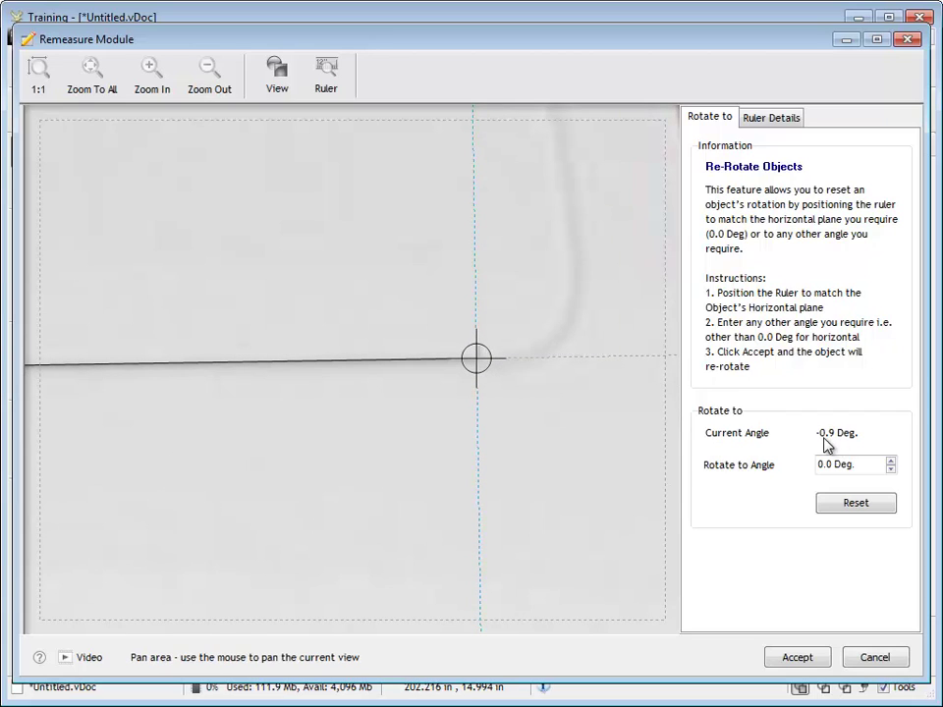
{"action": "left_click_drag", "start_coordinate": [861, 468], "coordinate": [798, 457]}
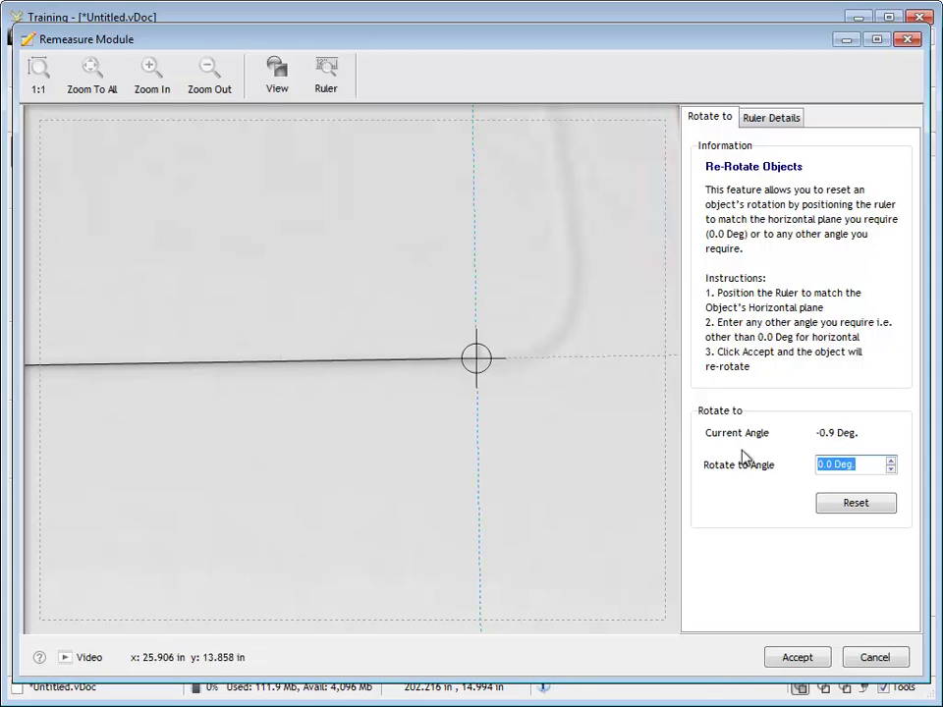
{"action": "left_click", "coordinate": [829, 464]}
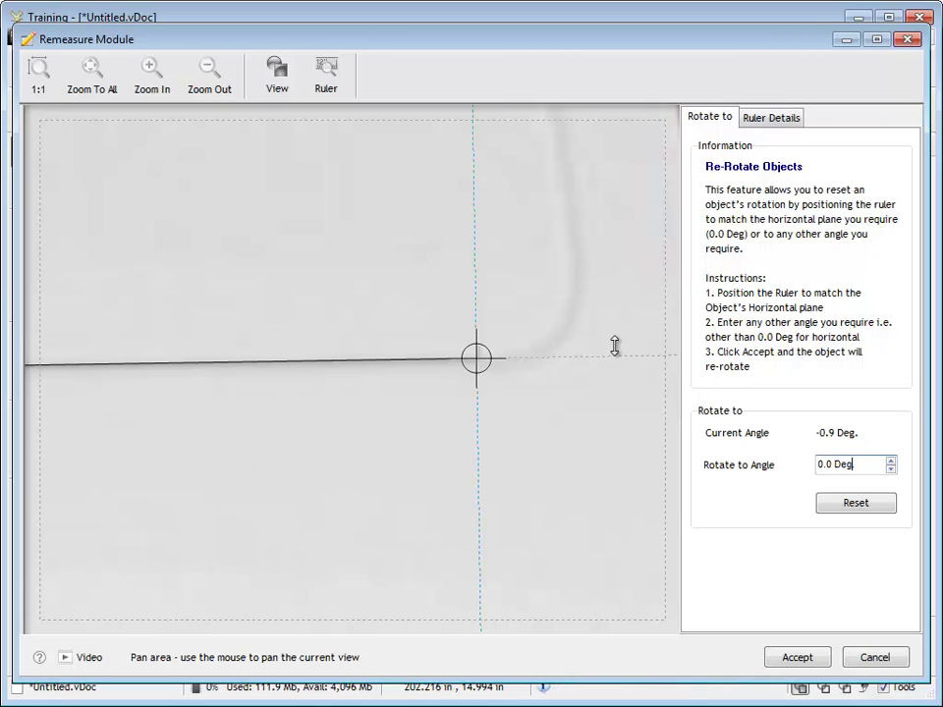
- Refit the view, select the 0.0 Deg target angle and accept the re-rotation
{"action": "left_click", "coordinate": [92, 83]}
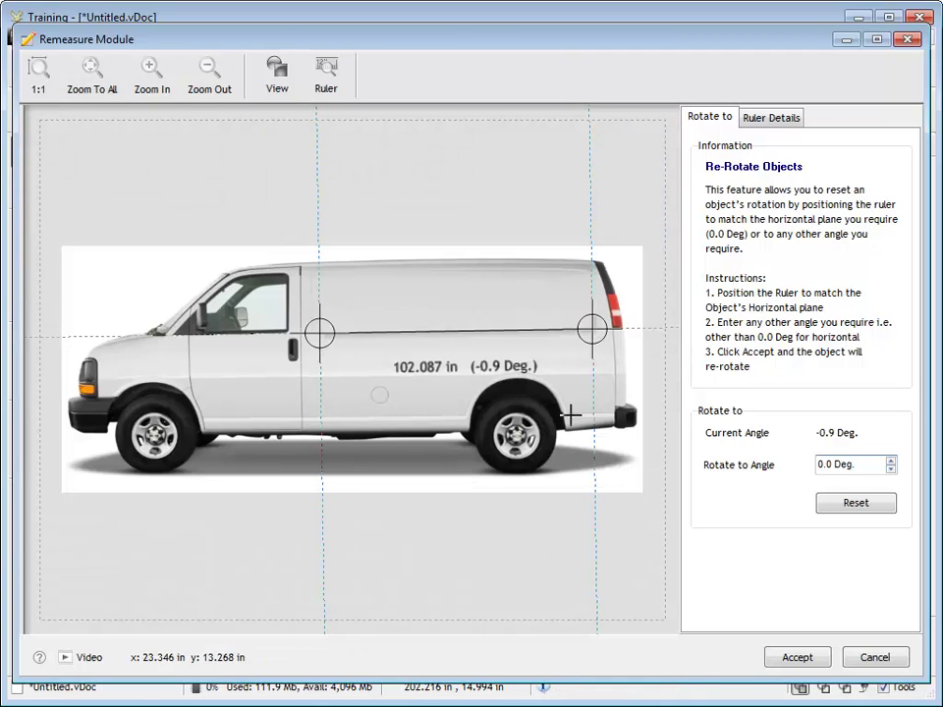
{"action": "left_click_drag", "start_coordinate": [860, 464], "coordinate": [806, 459]}
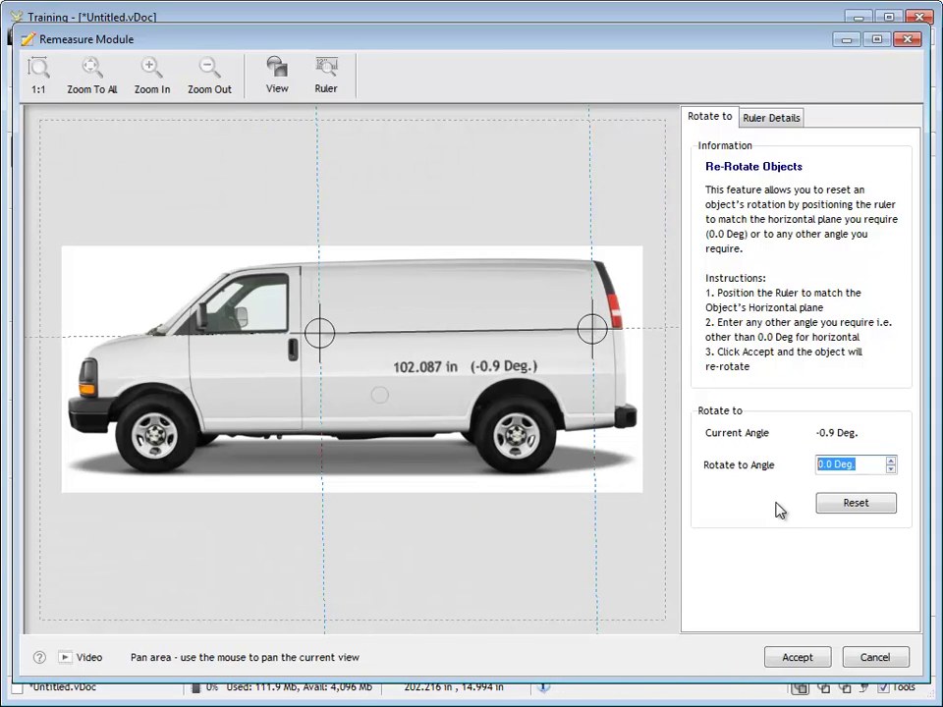
{"action": "left_click", "coordinate": [798, 658]}
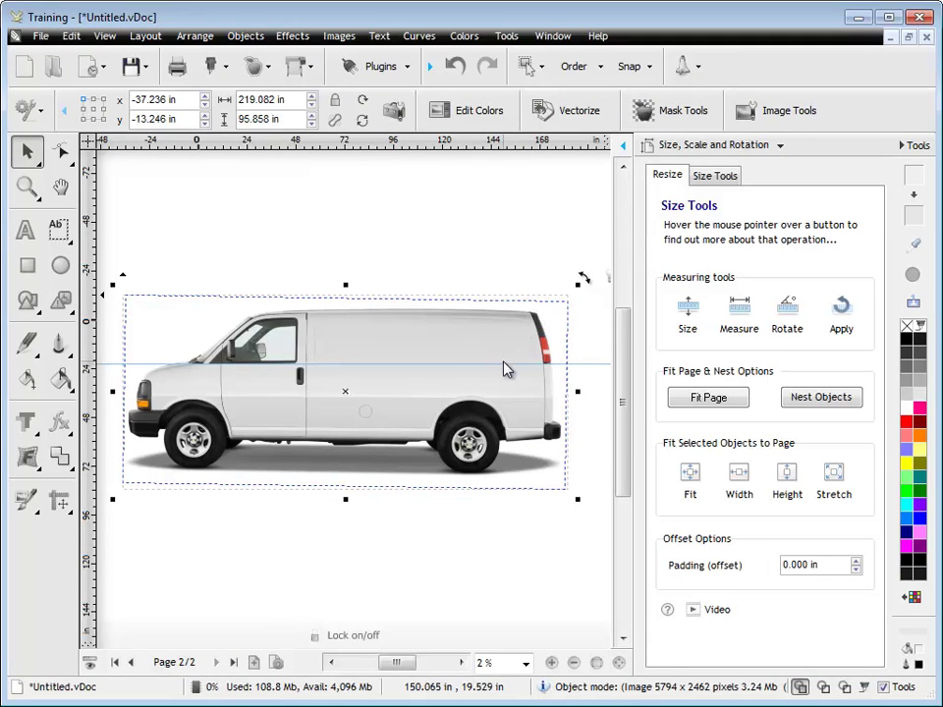
- Zoom in on the van's rear and select the 21.210 in guide to check the crease
{"action": "left_click", "coordinate": [26, 187]}
{"action": "left_click_drag", "start_coordinate": [326, 353], "coordinate": [558, 391]}
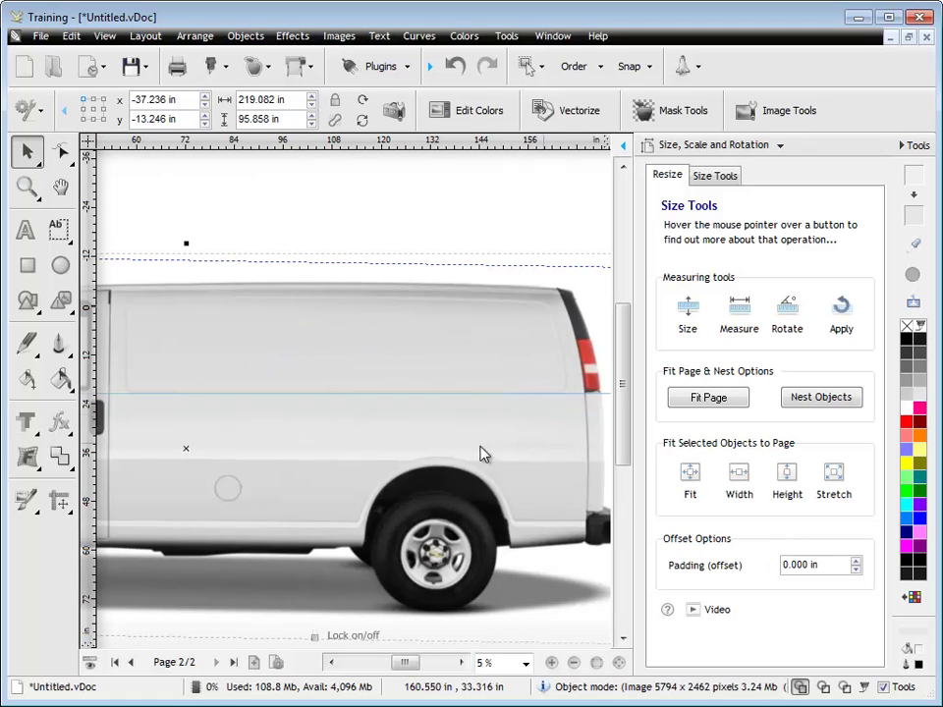
{"action": "left_click", "coordinate": [195, 395]}
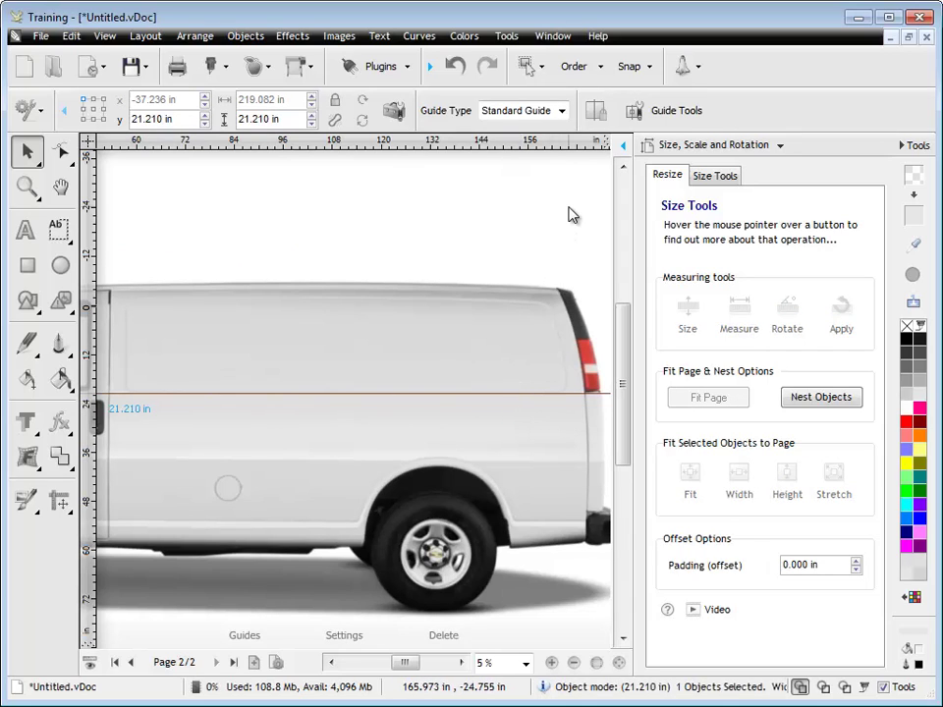
- Undo, redo and undo the re-rotation again, then pan to the van's front door
{"action": "left_click", "coordinate": [455, 66]}
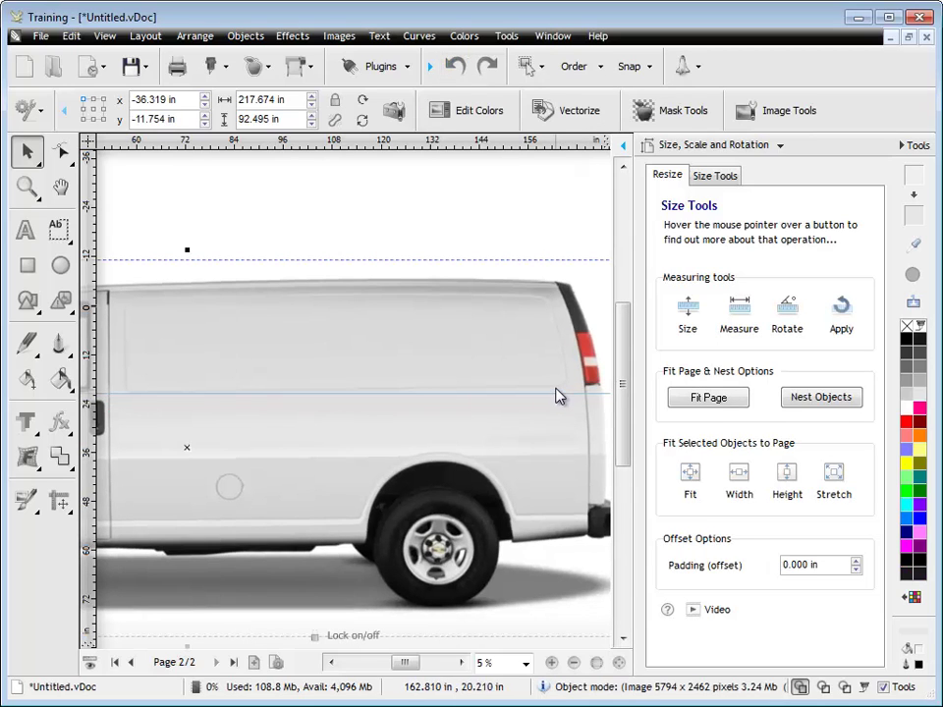
{"action": "left_click", "coordinate": [486, 66]}
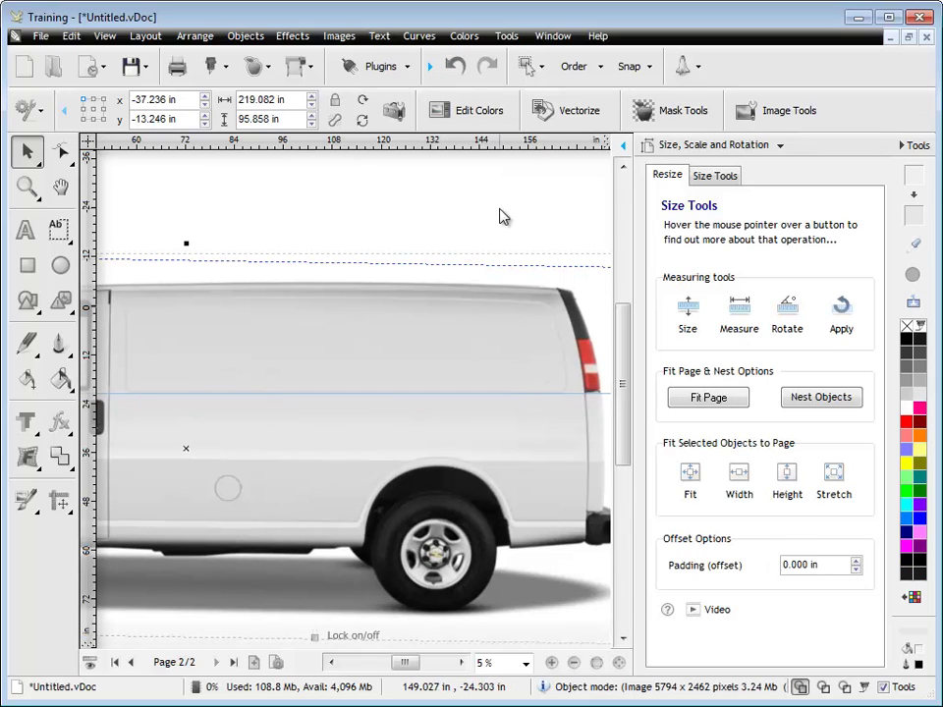
{"action": "left_click", "coordinate": [455, 66]}
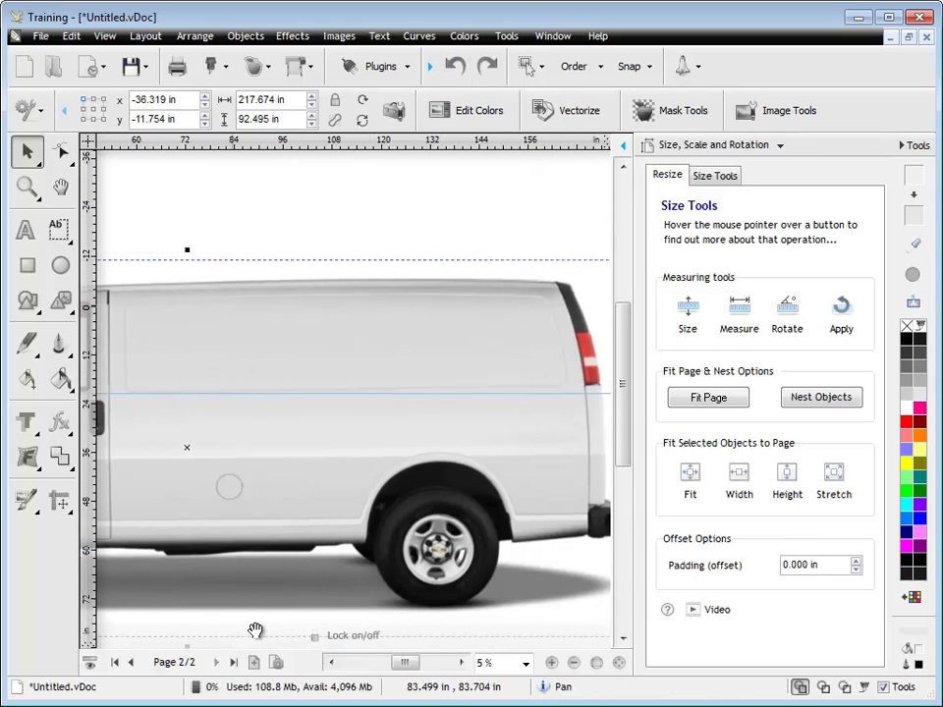
{"action": "left_click_drag", "start_coordinate": [264, 625], "coordinate": [476, 586]}
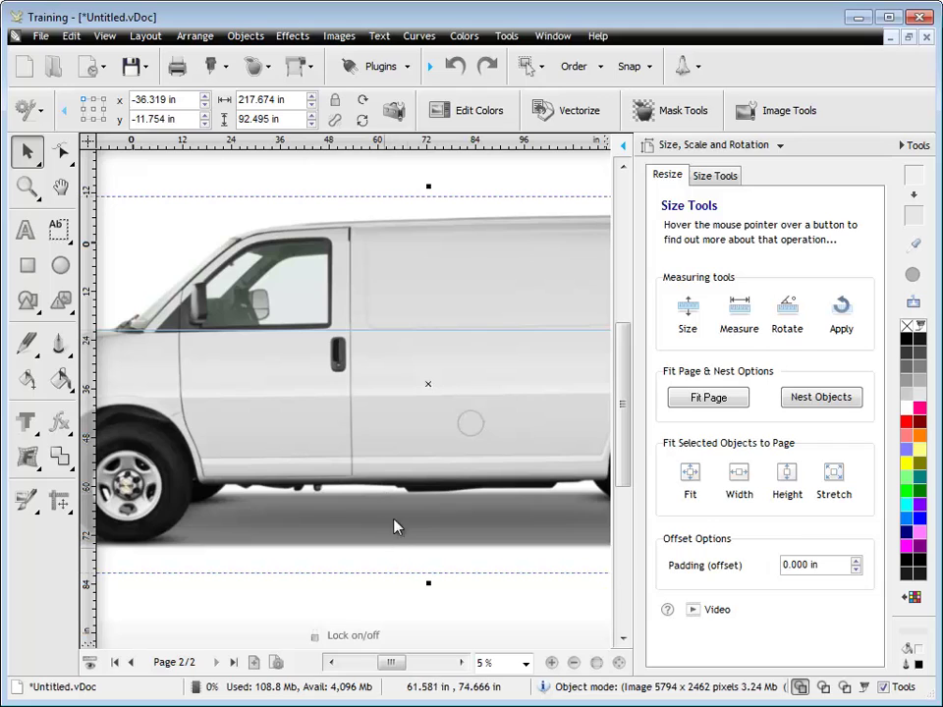
- Reopen the Remeasure Module and swing the ruler roughly vertical along the front door
{"action": "left_click", "coordinate": [795, 331]}
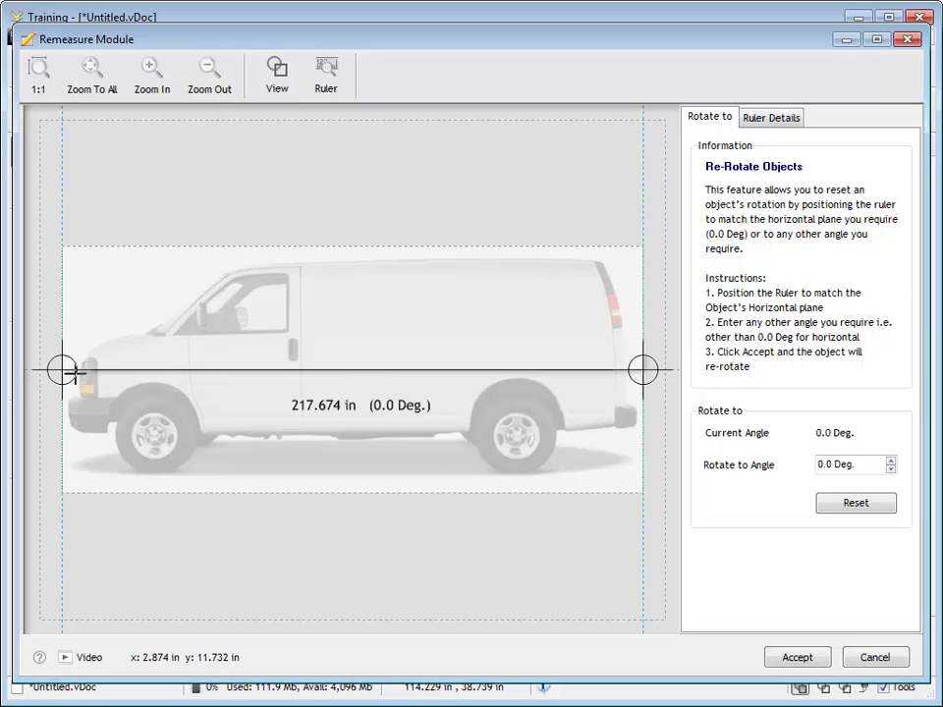
{"action": "left_click_drag", "start_coordinate": [65, 378], "coordinate": [305, 282]}
{"action": "left_click_drag", "start_coordinate": [646, 376], "coordinate": [301, 432]}
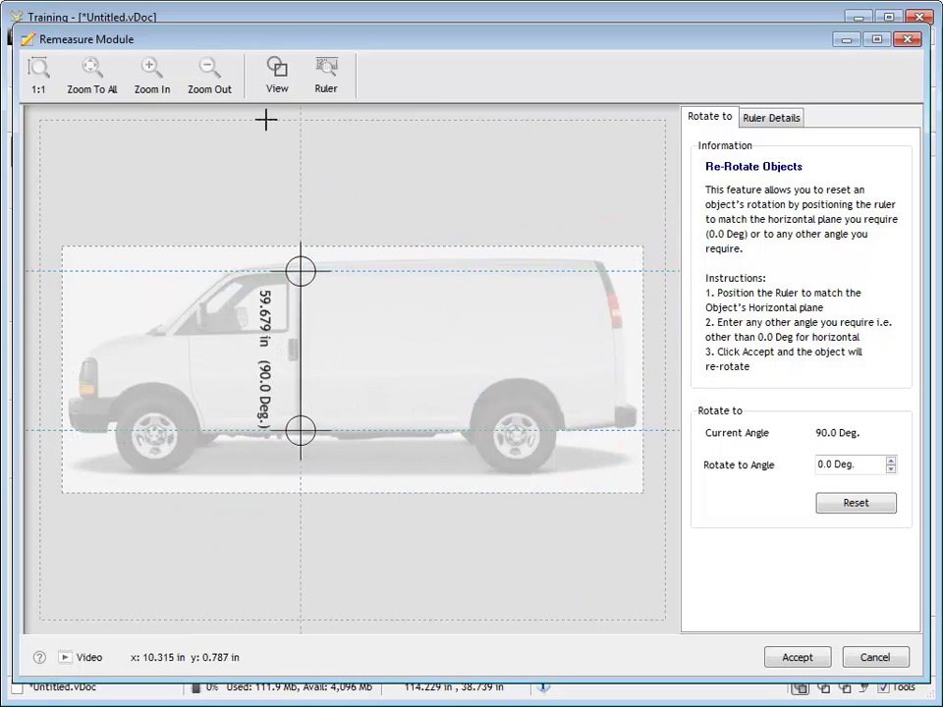
{"action": "left_click_drag", "start_coordinate": [269, 128], "coordinate": [330, 187]}
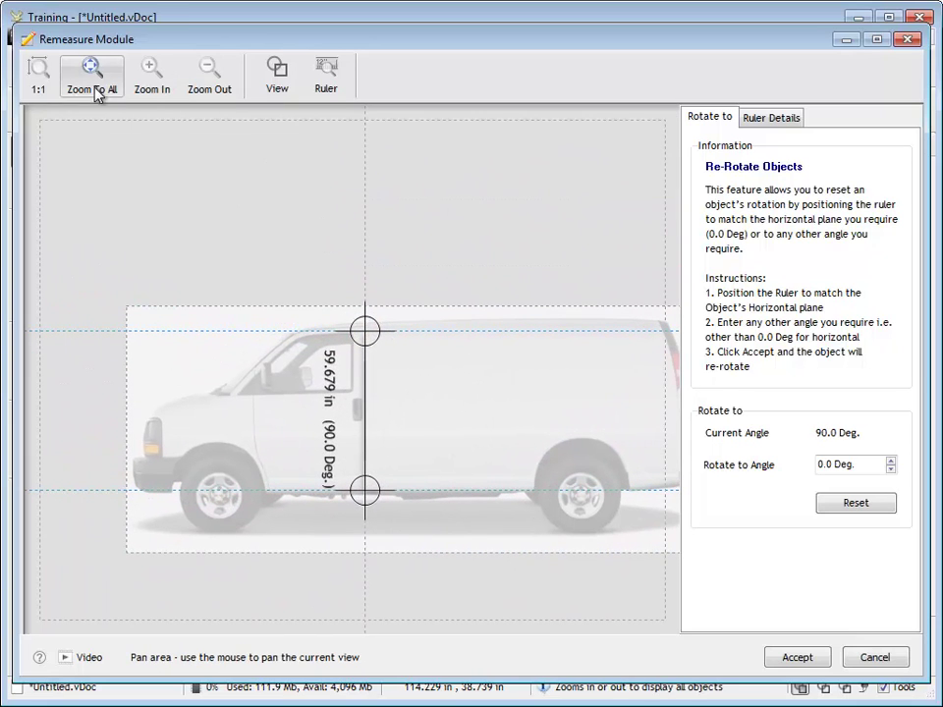
- Align the ruler precisely on the vertical door crease (89.4°) and enter a 180° target angle
{"action": "left_click", "coordinate": [152, 93]}
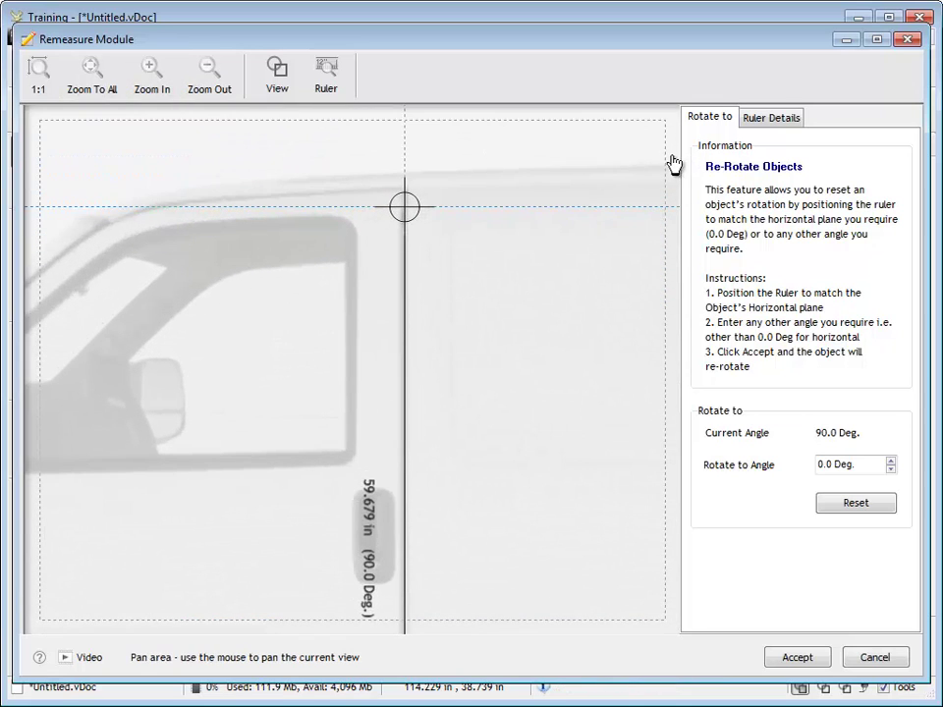
{"action": "left_click_drag", "start_coordinate": [674, 162], "coordinate": [621, 276]}
{"action": "mouse_move", "coordinate": [362, 316]}
{"action": "left_mouse_down"}
{"action": "mouse_move", "coordinate": [365, 357]}
{"action": "mouse_move", "coordinate": [362, 333]}
{"action": "left_mouse_up"}
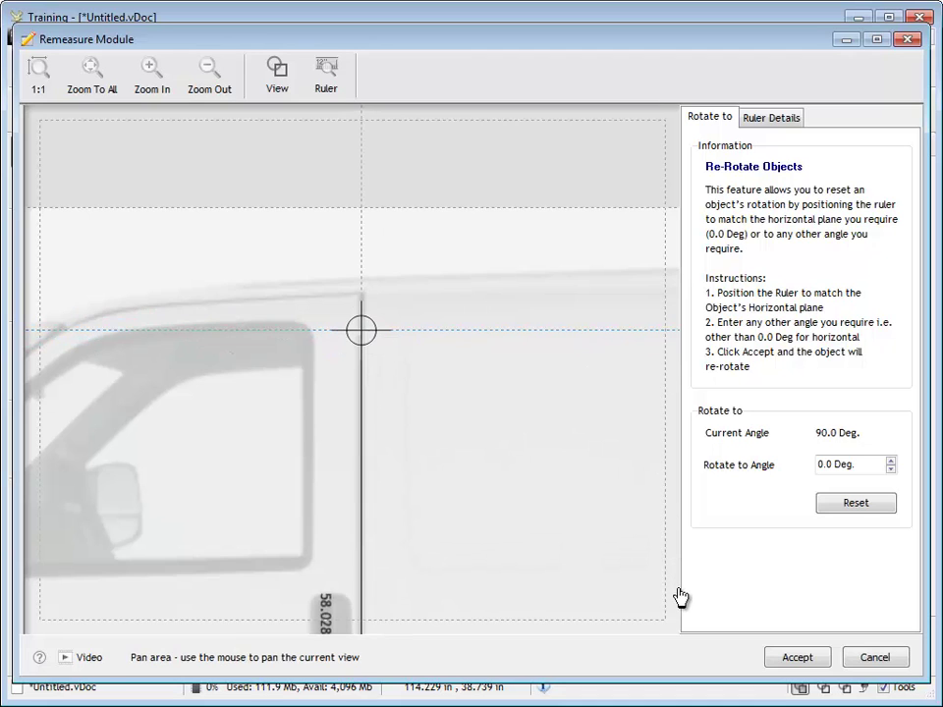
{"action": "left_click_drag", "start_coordinate": [678, 561], "coordinate": [620, 141]}
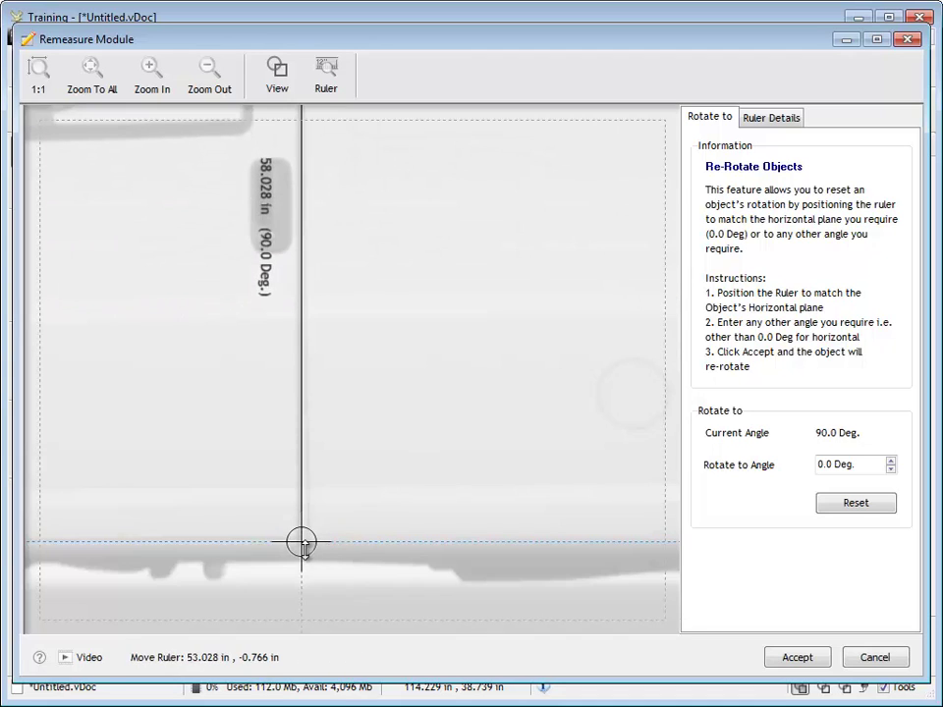
{"action": "mouse_move", "coordinate": [304, 546]}
{"action": "left_mouse_down"}
{"action": "mouse_move", "coordinate": [330, 551]}
{"action": "mouse_move", "coordinate": [309, 545]}
{"action": "left_mouse_up"}
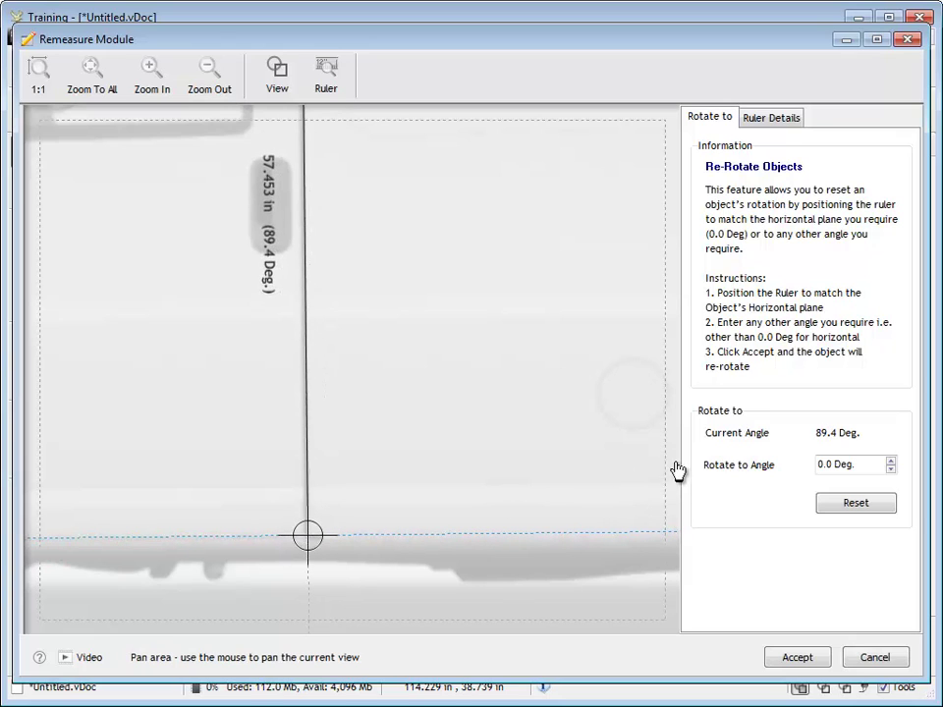
{"action": "left_click_drag", "start_coordinate": [677, 385], "coordinate": [647, 625]}
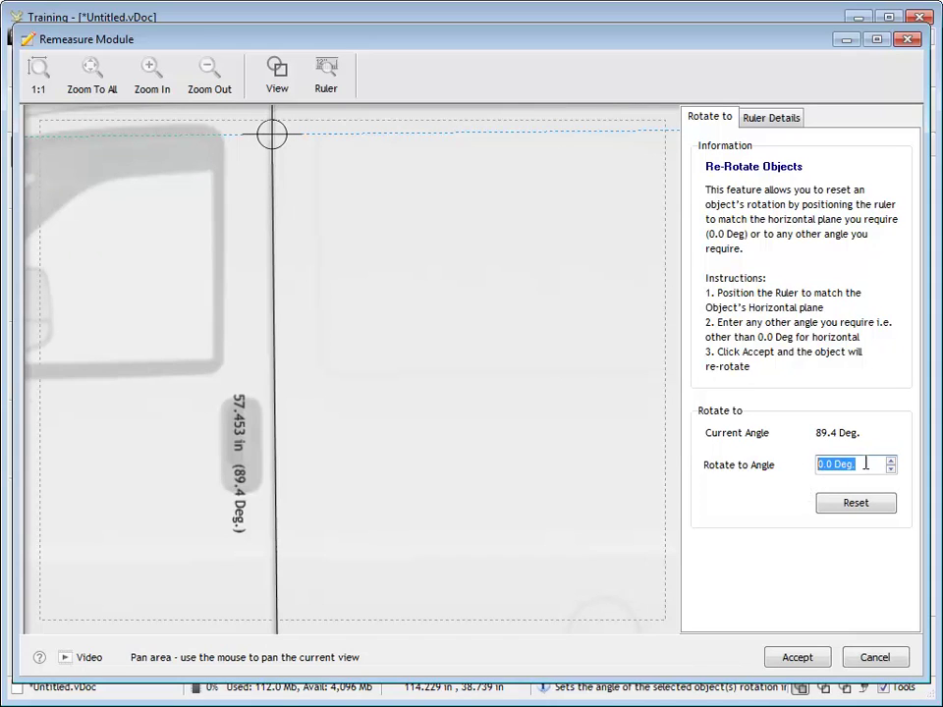
{"action": "type", "text": "1"}
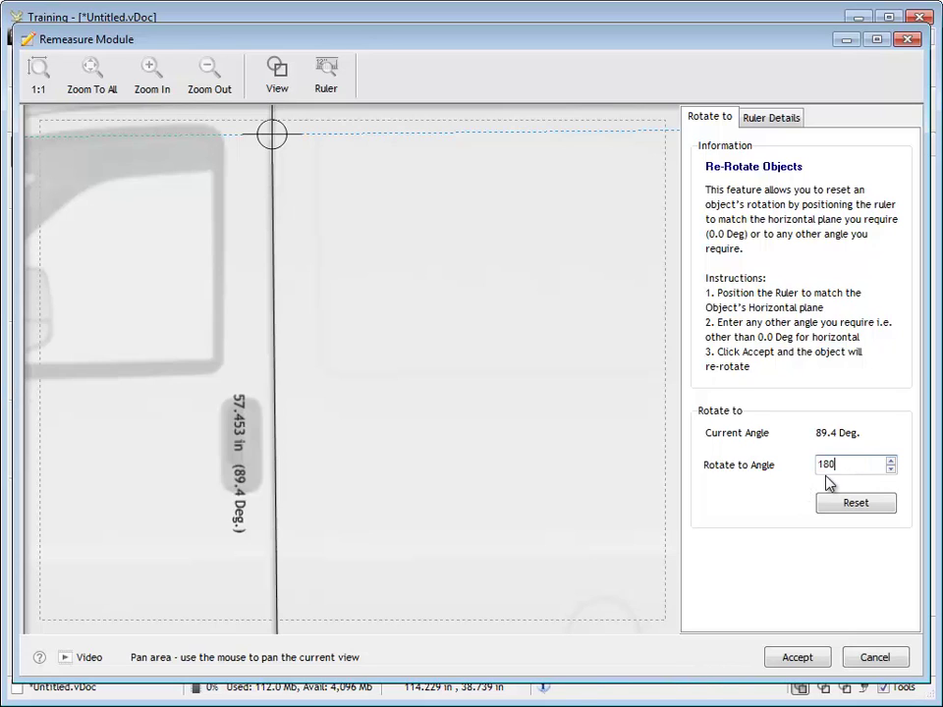
{"action": "type", "text": "80"}
{"action": "key", "text": "Return"}
- Accept the 180° re-rotation and move the horizontal guide to 6.787 in
{"action": "left_click", "coordinate": [797, 658]}
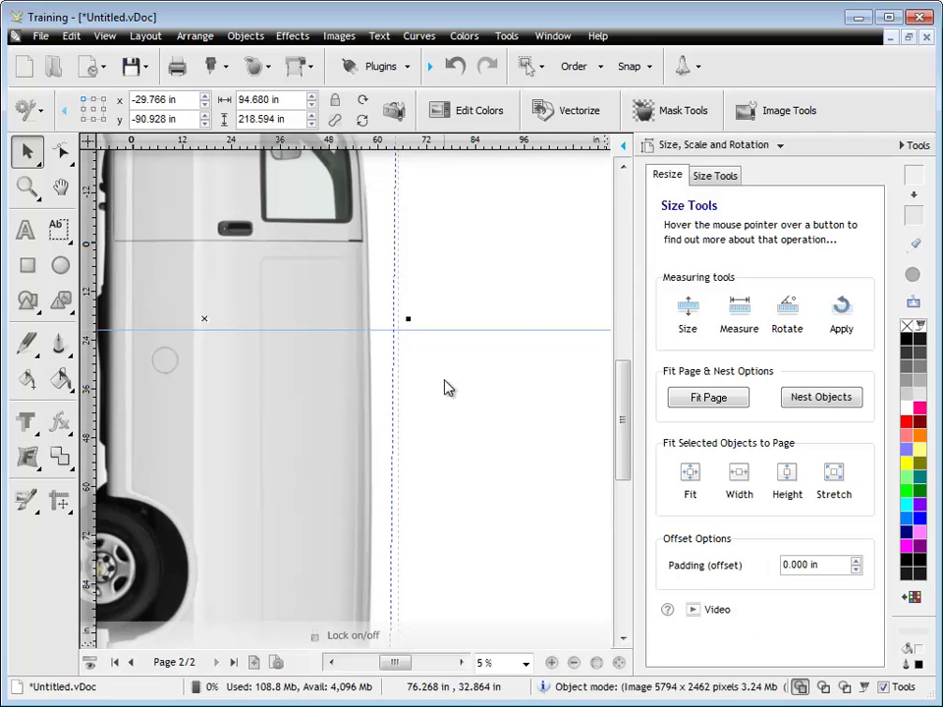
{"action": "left_click_drag", "start_coordinate": [244, 330], "coordinate": [244, 248]}
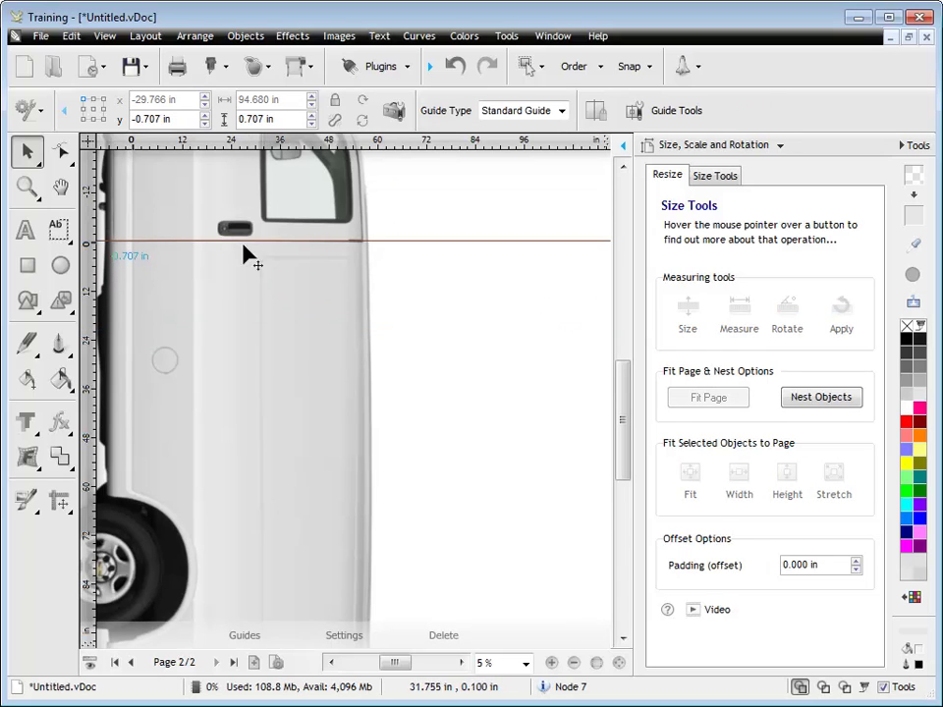
{"action": "left_click", "coordinate": [619, 663]}
{"action": "left_click_drag", "start_coordinate": [417, 354], "coordinate": [420, 370]}
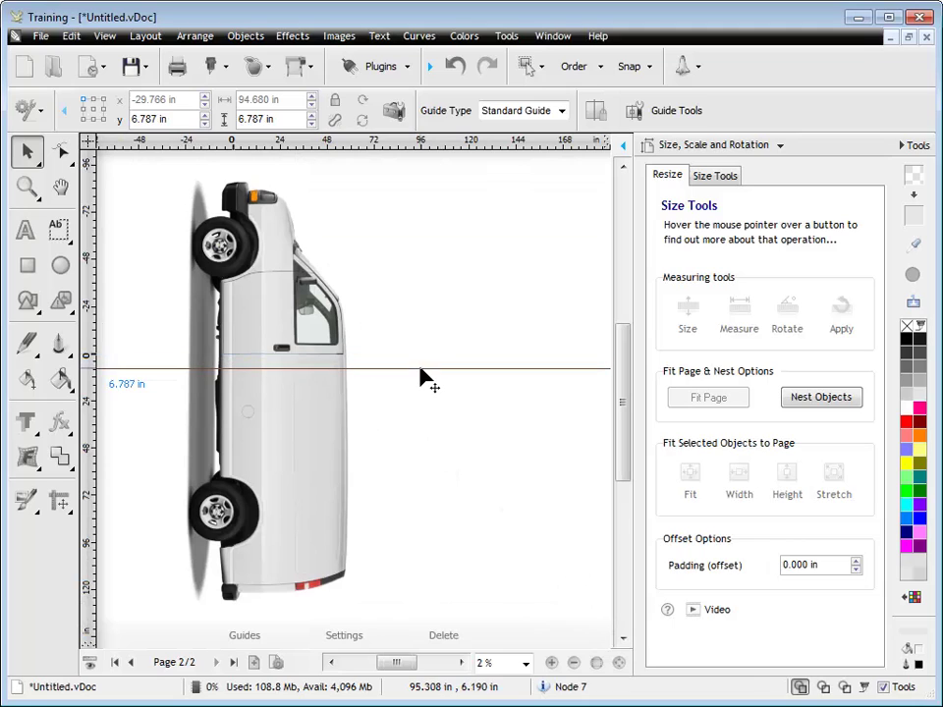
- Zoom in on the upright van's front, then zoom to all and reselect the van photo
{"action": "left_click", "coordinate": [26, 187]}
{"action": "left_click_drag", "start_coordinate": [147, 168], "coordinate": [385, 394]}
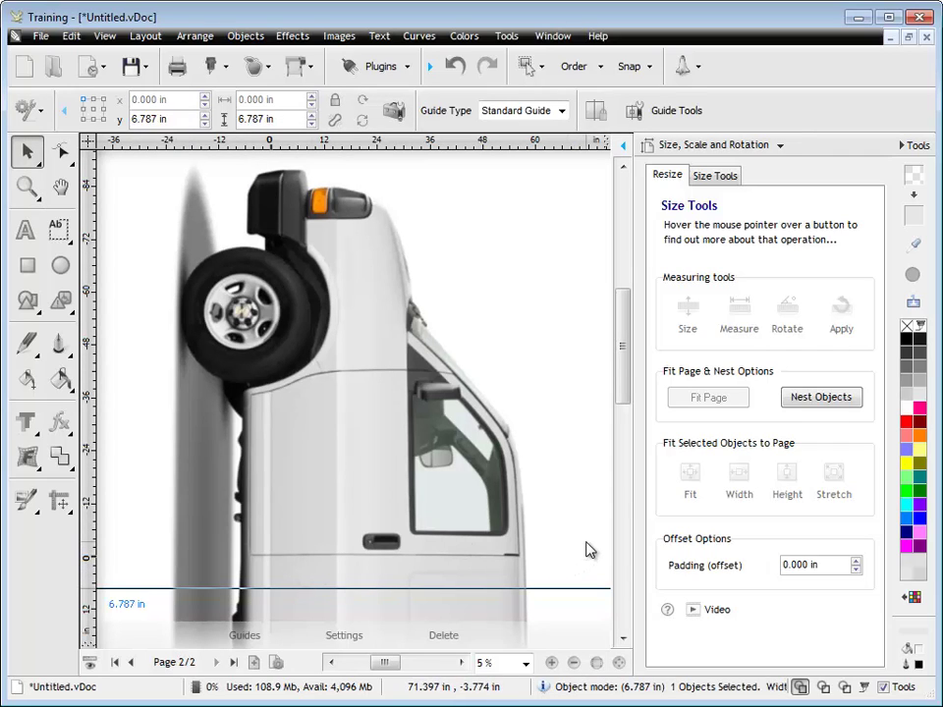
{"action": "left_click", "coordinate": [618, 663]}
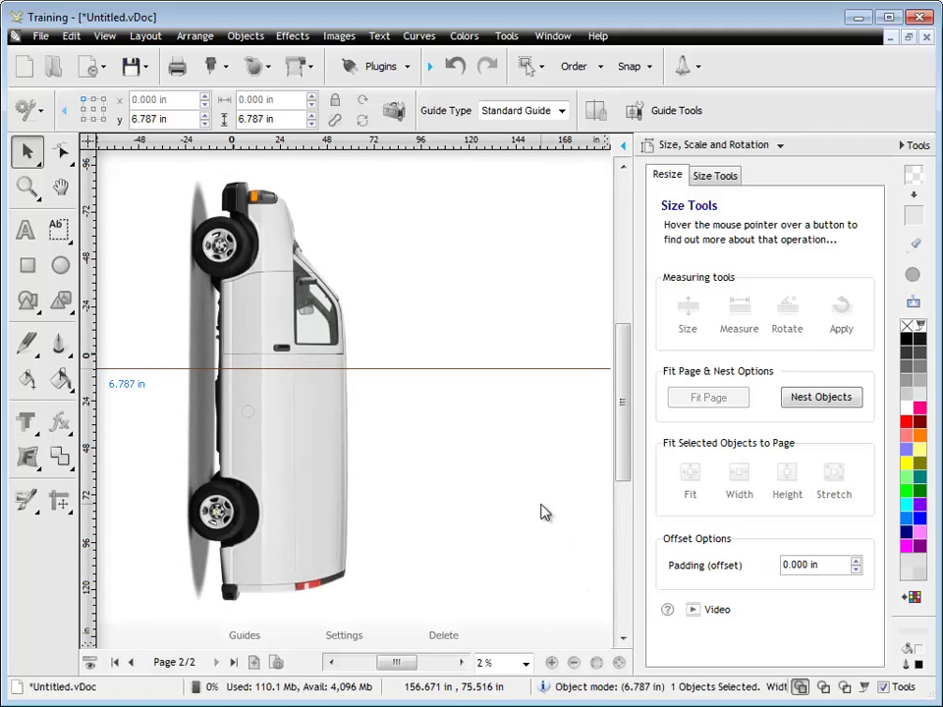
{"action": "left_click", "coordinate": [333, 431]}
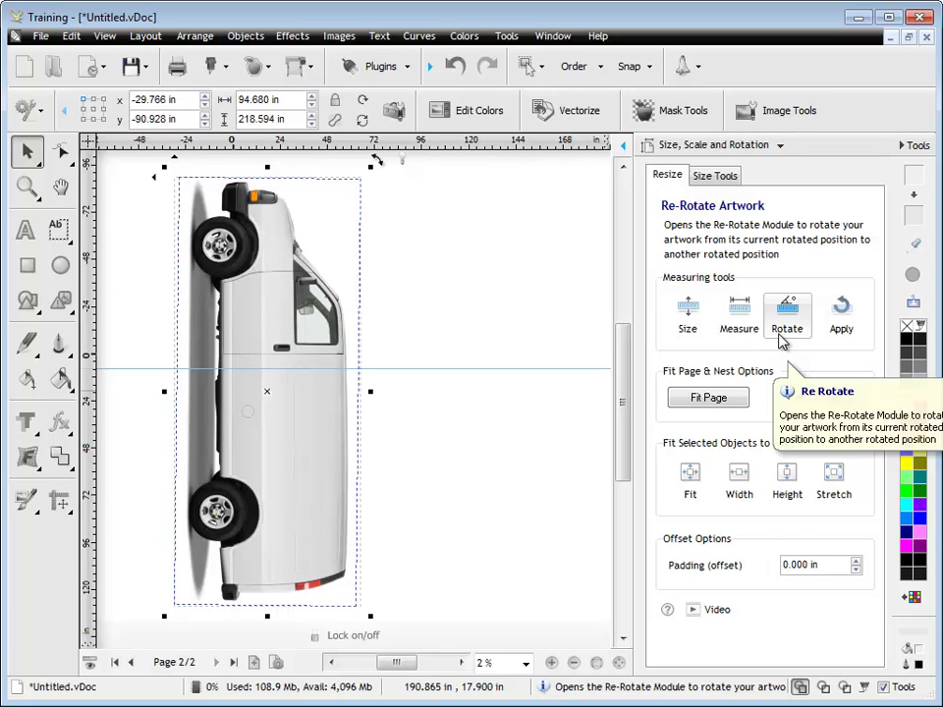
- Undo the guide move and the van's rotation back to horizontal, then shift the van up-left
{"action": "left_click", "coordinate": [508, 470]}
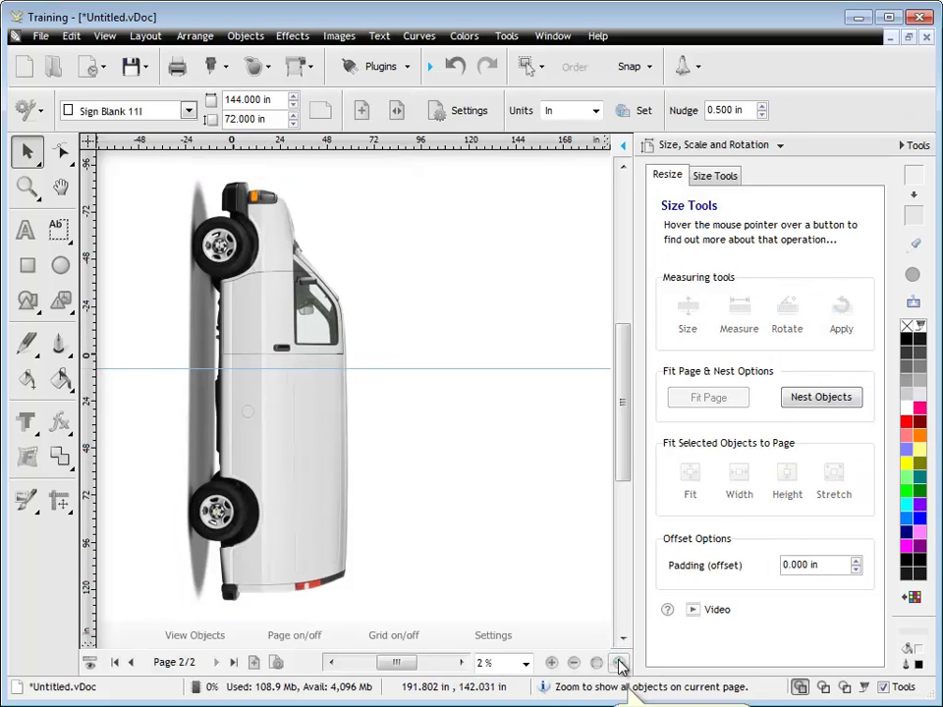
{"action": "left_click", "coordinate": [328, 524]}
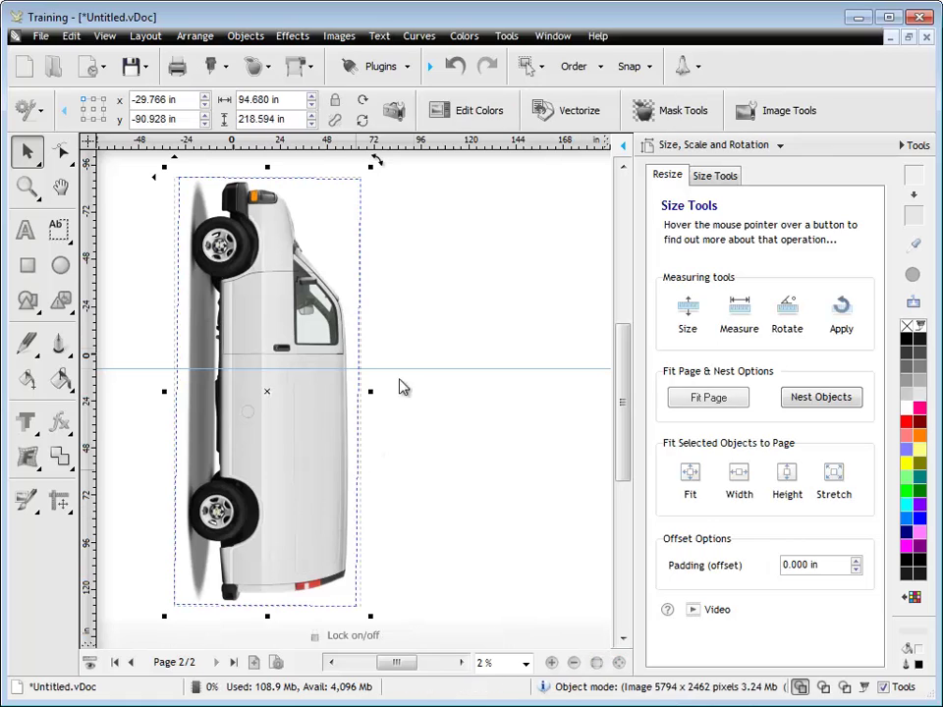
{"action": "left_click", "coordinate": [452, 69]}
{"action": "left_click", "coordinate": [449, 72]}
{"action": "left_click", "coordinate": [450, 72]}
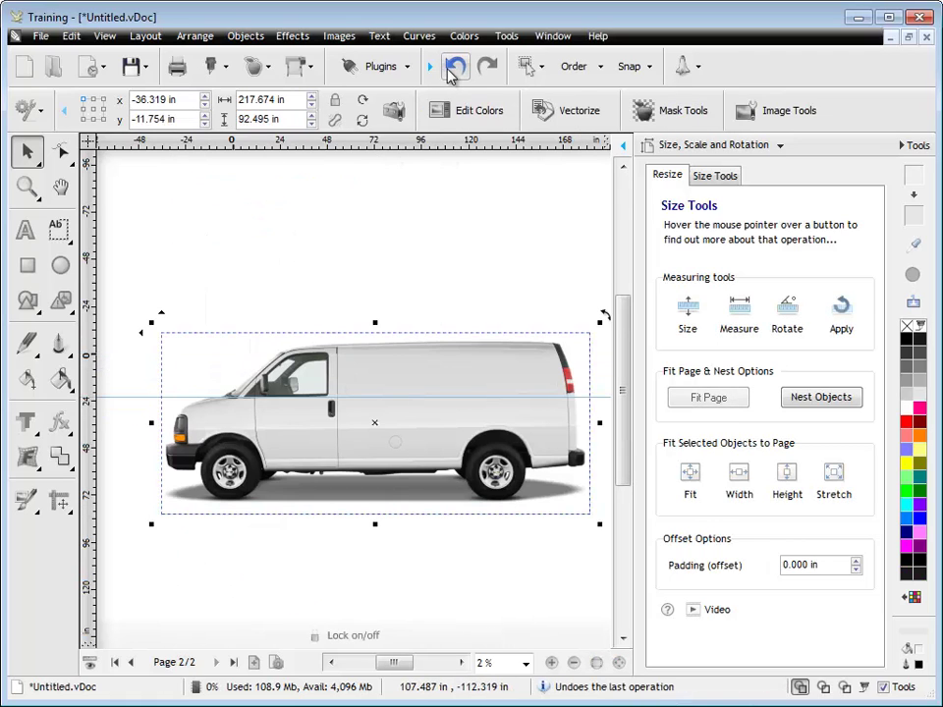
{"action": "left_click_drag", "start_coordinate": [457, 368], "coordinate": [409, 370]}
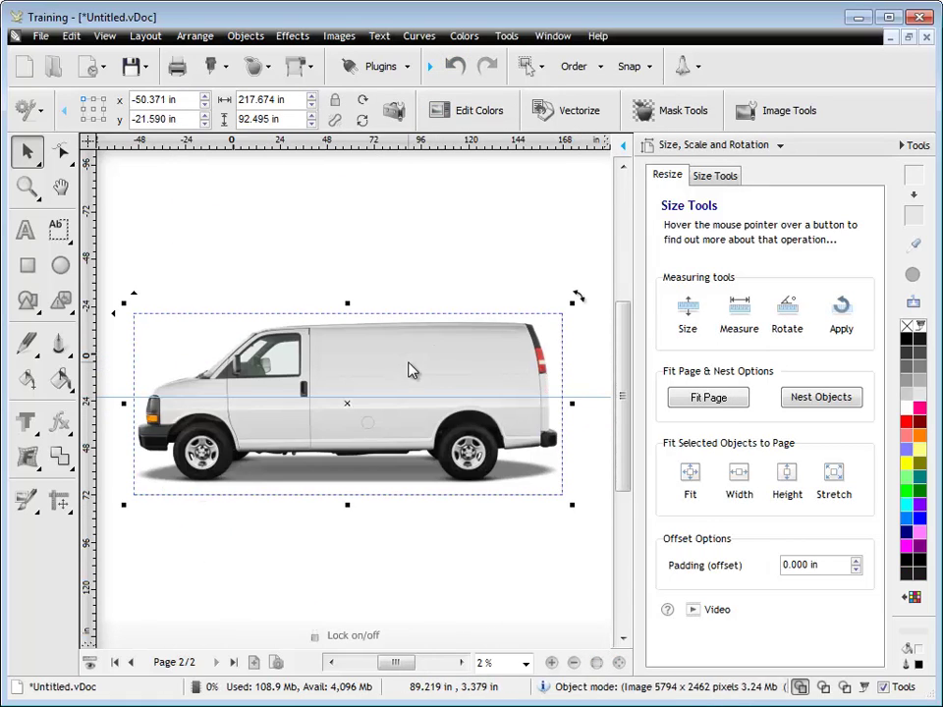
- Reapply the most recent rotation, undo it, then reapply so the van stands vertical
{"action": "left_click", "coordinate": [831, 330]}
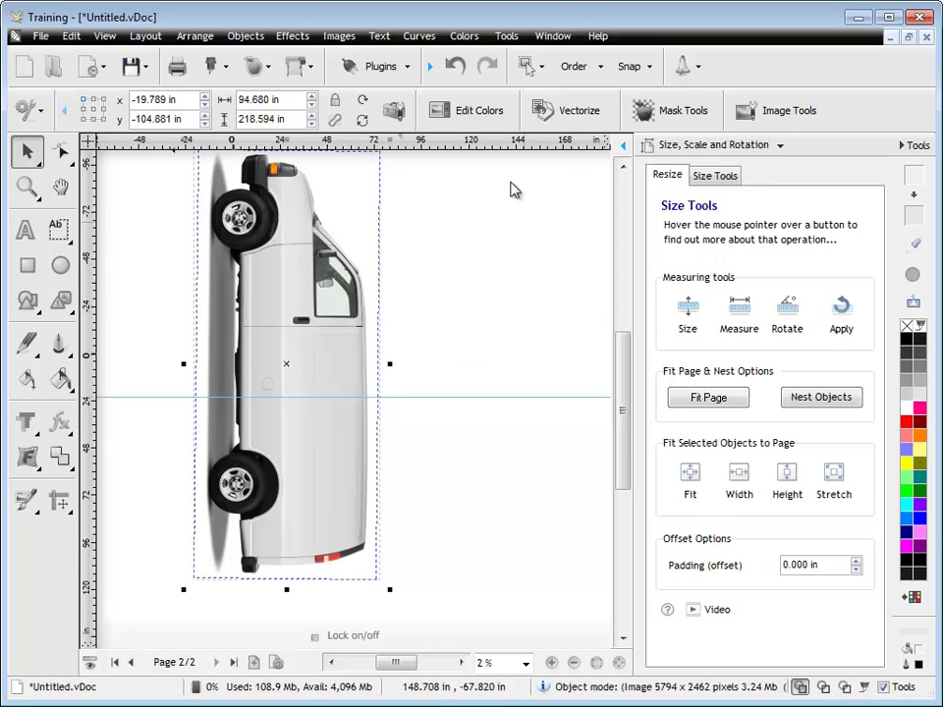
{"action": "left_click", "coordinate": [454, 67]}
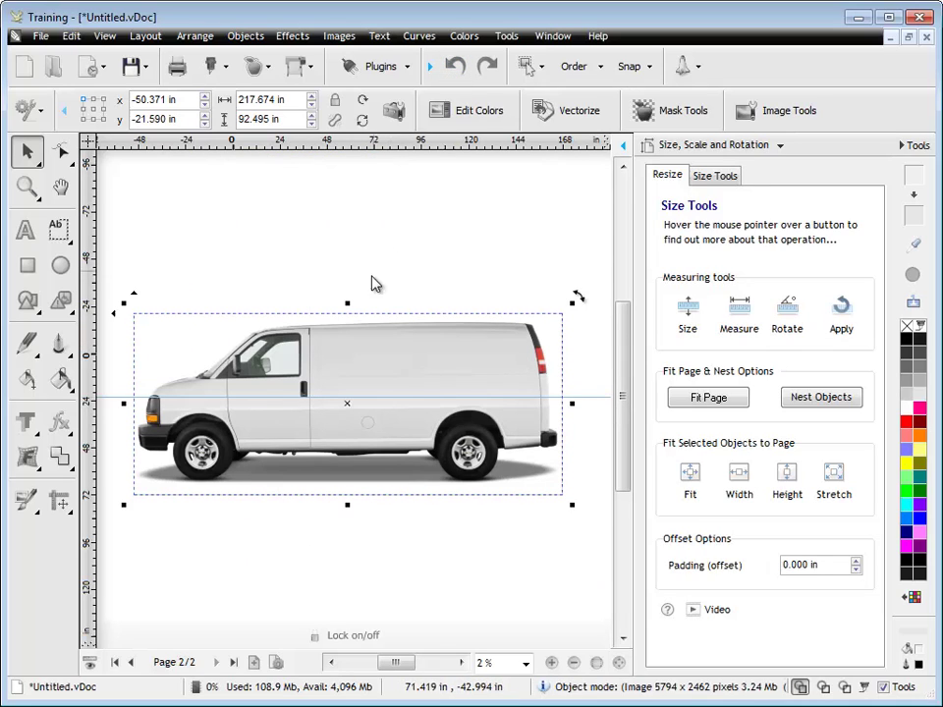
{"action": "left_click", "coordinate": [841, 316]}
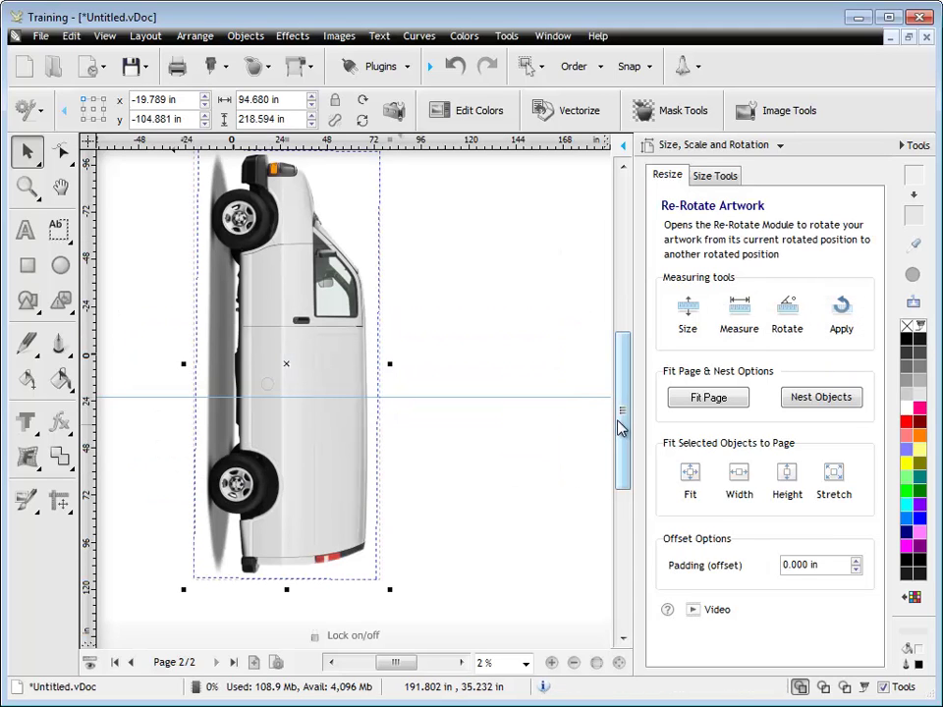
{"action": "scroll", "coordinate": [536, 370], "scroll_direction": "up", "scroll_amount": 2}
{"action": "left_click", "coordinate": [518, 366]}
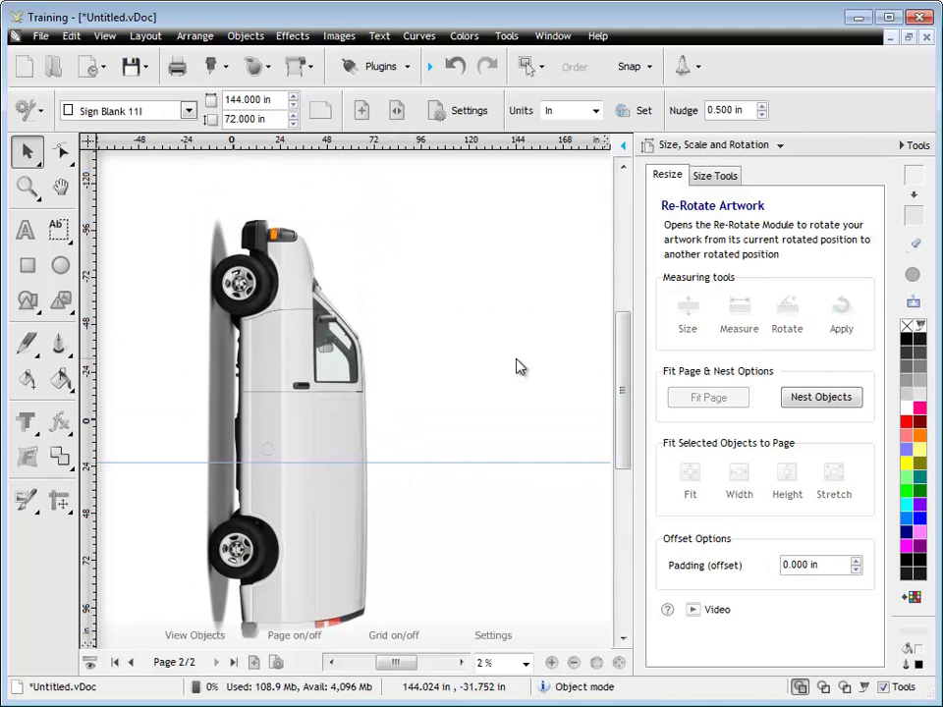